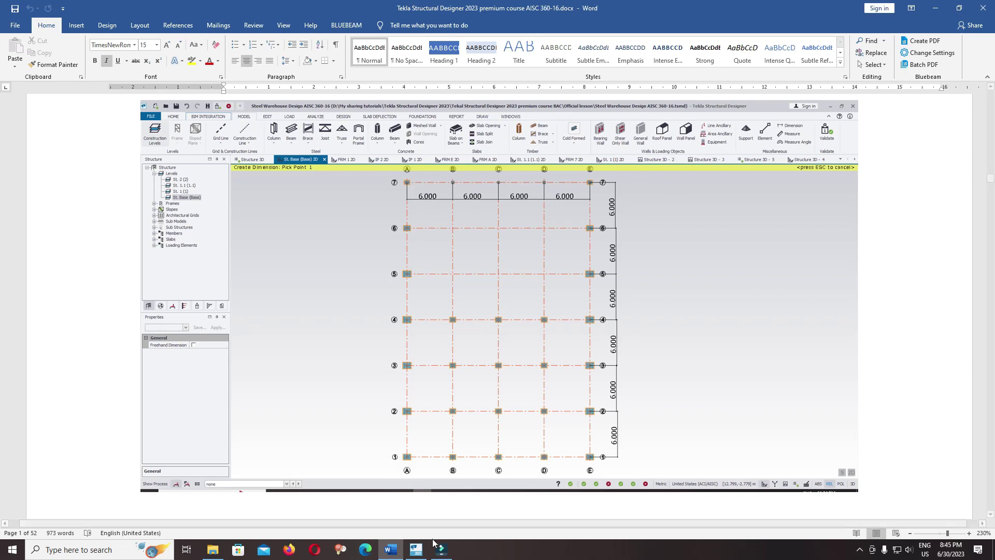
# Switch to Tekla Structural Designer and open the construction levels definition
pyautogui.click(417, 550)
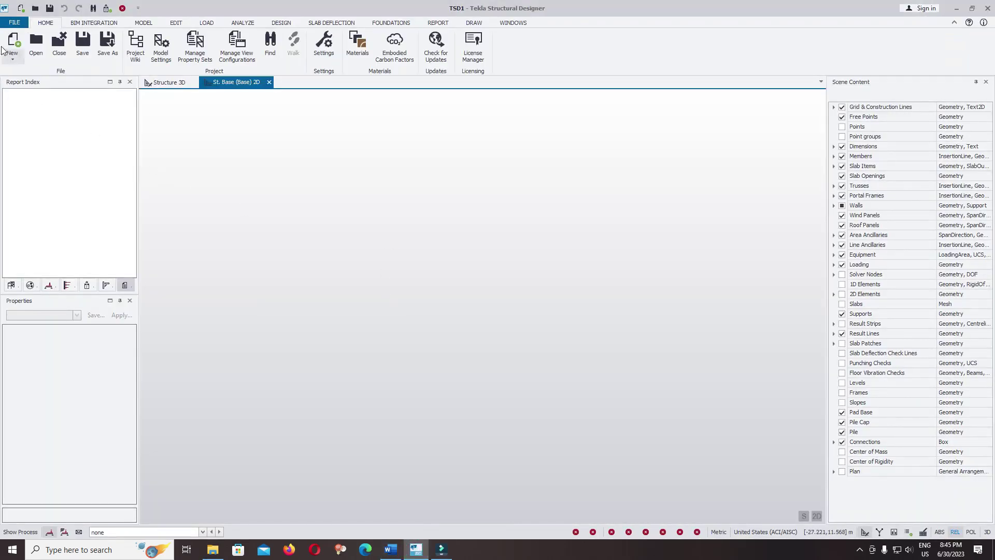
pyautogui.click(143, 23)
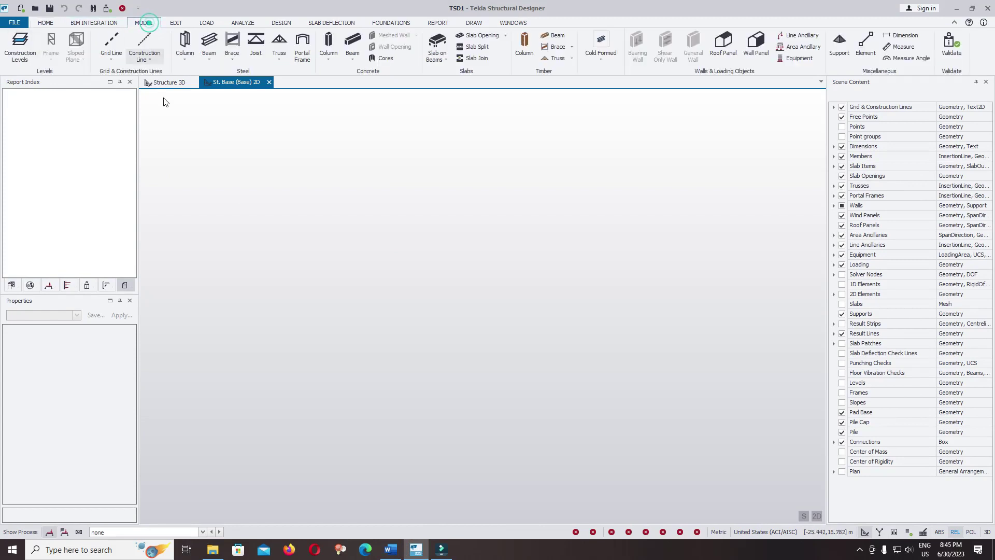
pyautogui.click(18, 44)
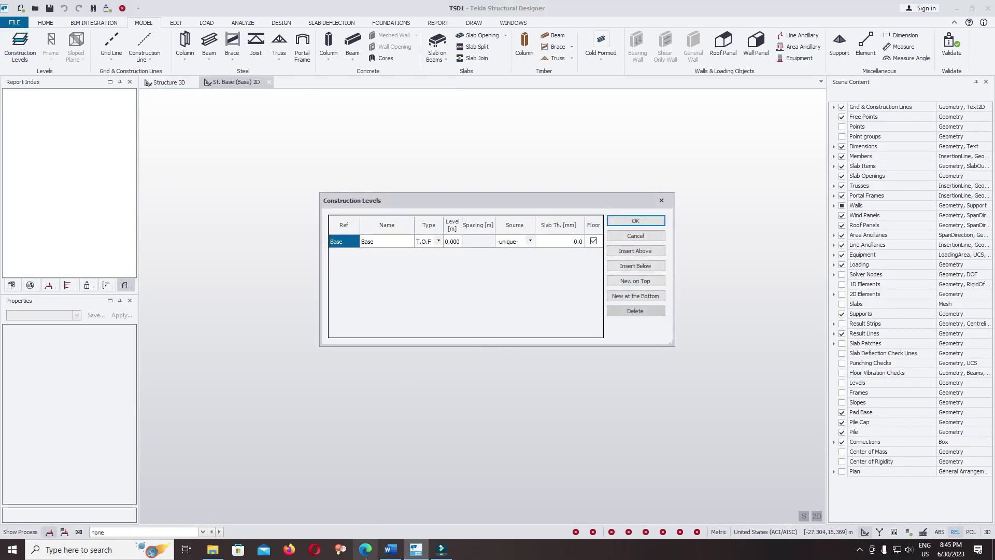
# Check the storey heights on the frame elevation in the Word course document, then return to Tekla Structural Designer
pyautogui.click(391, 550)
pyautogui.scroll(-9, 592, 316)
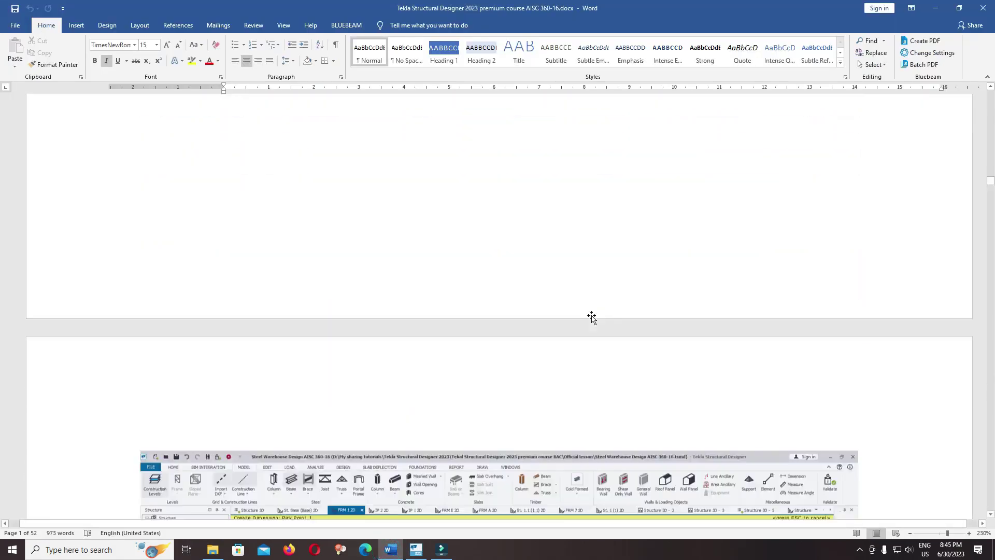
pyautogui.scroll(-2, 591, 306)
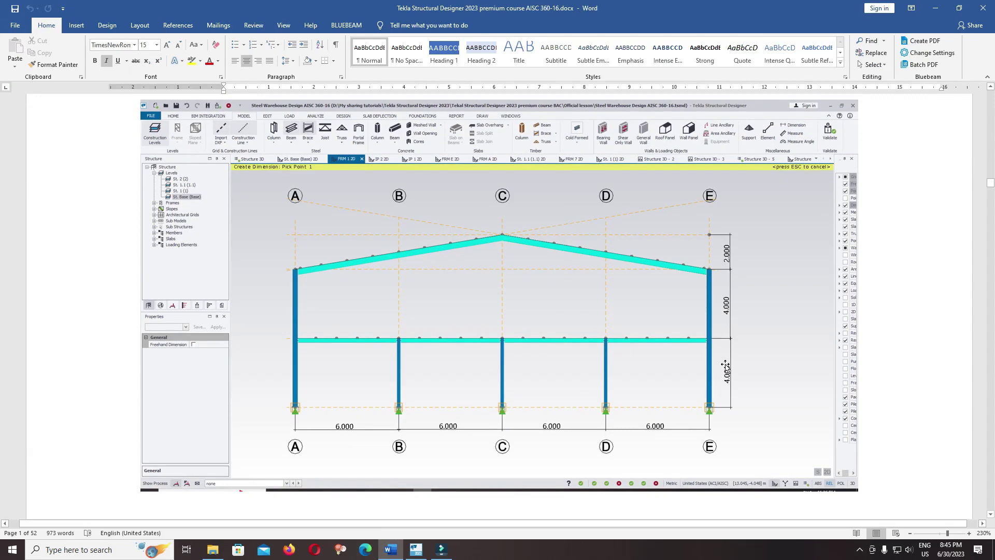
pyautogui.hotkey('alt', 'Tab')
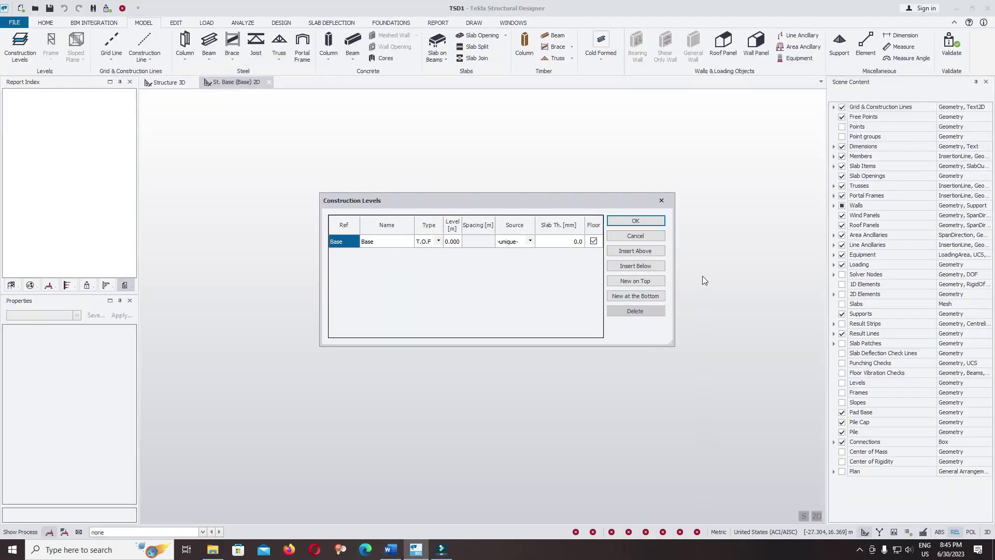
# Insert construction levels 1 and 2 above the base, each with 4 m spacing
pyautogui.click(636, 251)
pyautogui.click(484, 242)
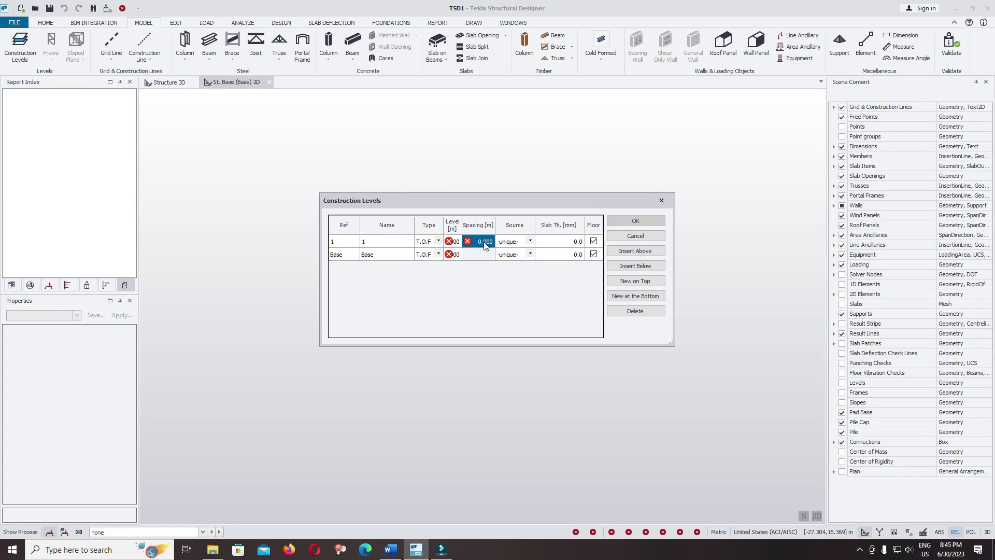
pyautogui.write('4')
pyautogui.click(635, 251)
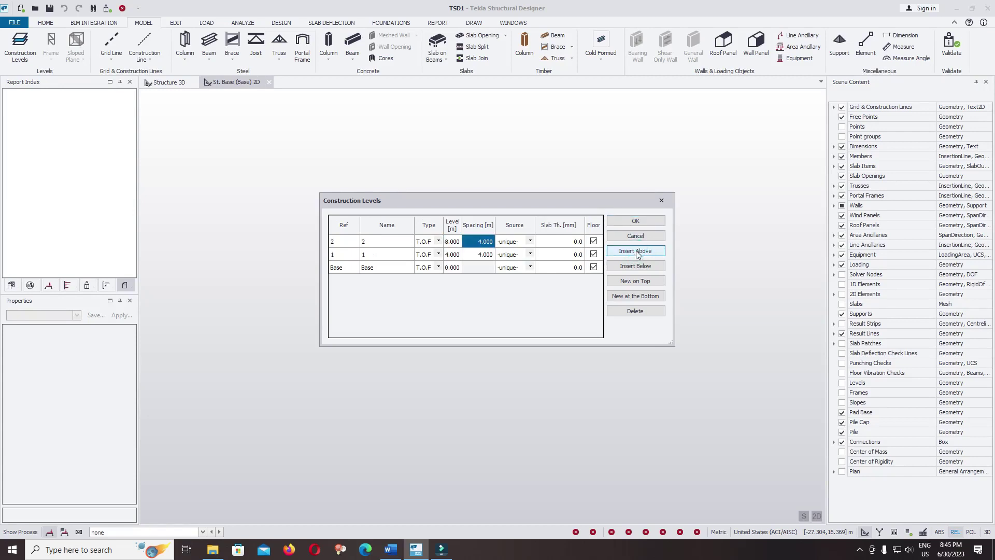
# Insert construction level 3 above level 2 with 2 m spacing and accept the level list
pyautogui.click(633, 253)
pyautogui.click(484, 241)
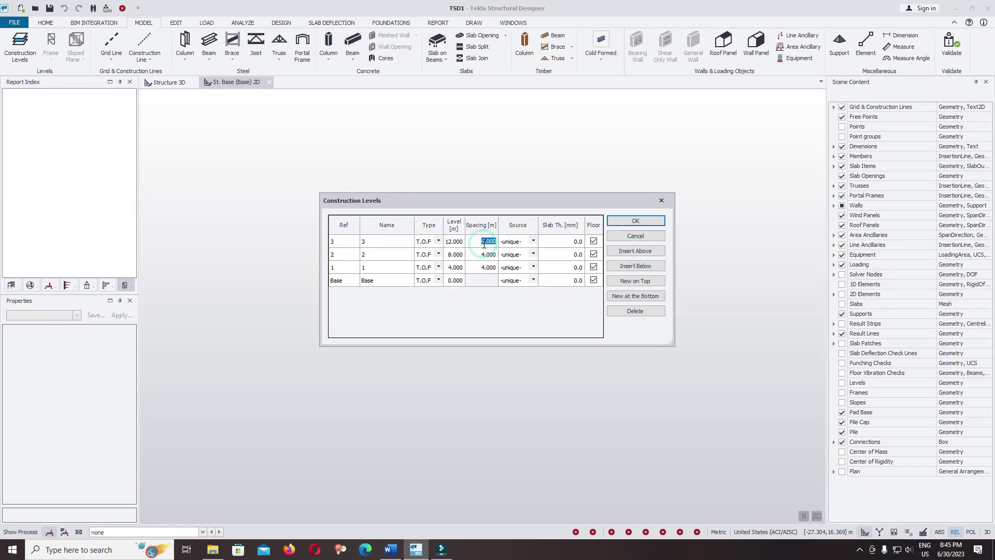
pyautogui.write('2')
pyautogui.click(493, 254)
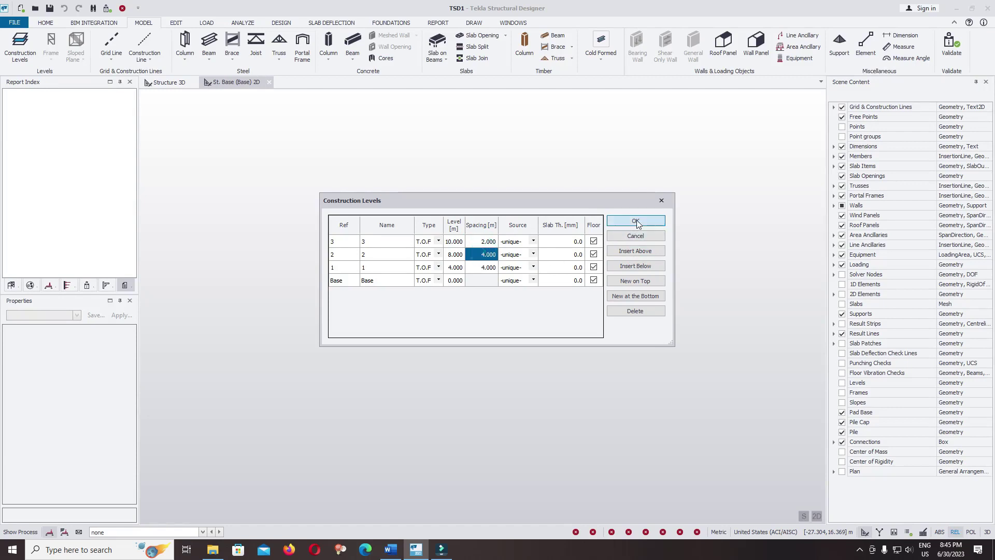
pyautogui.click(635, 220)
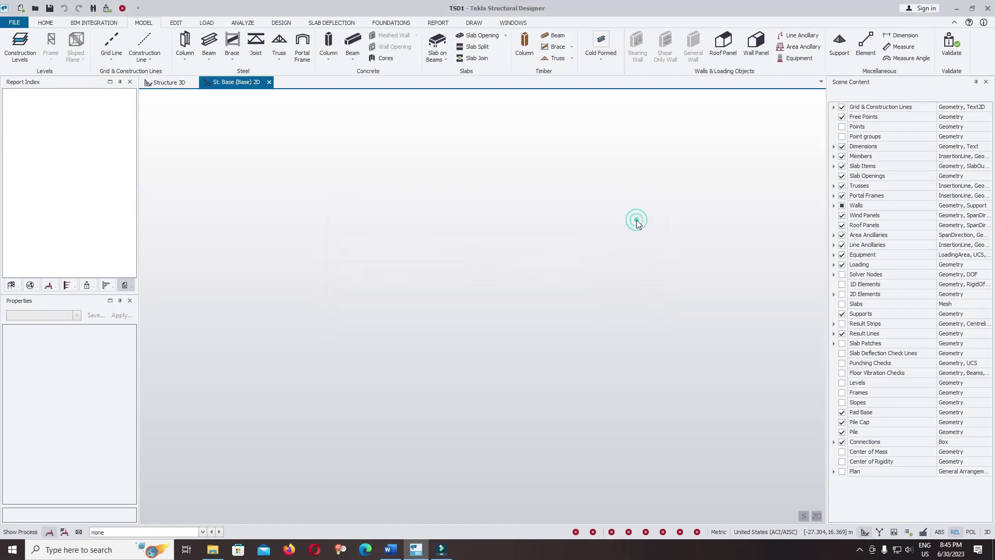
# Start a rectangular grid named AG 1 on all levels, with origin 0,0 and all lines in DashDot style
pyautogui.click(111, 52)
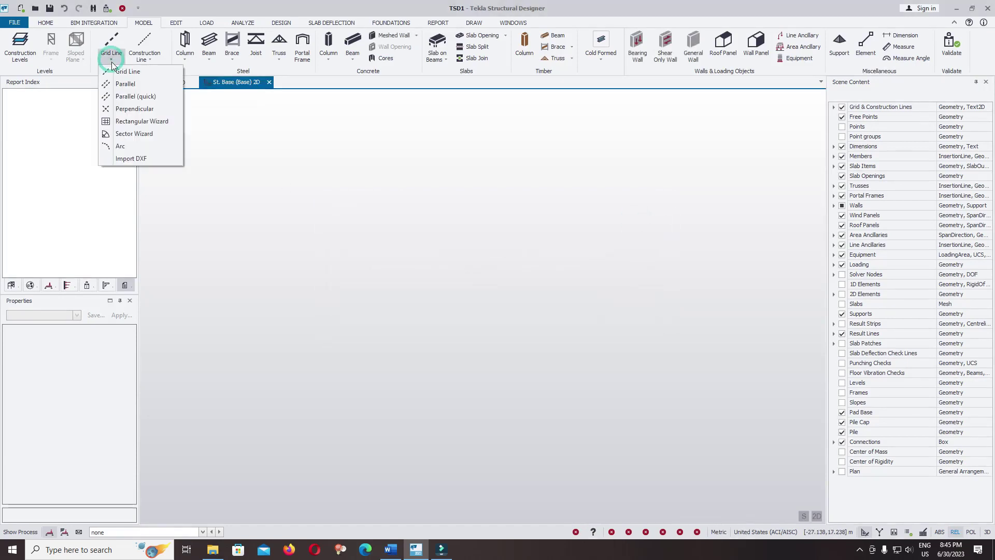
pyautogui.click(131, 121)
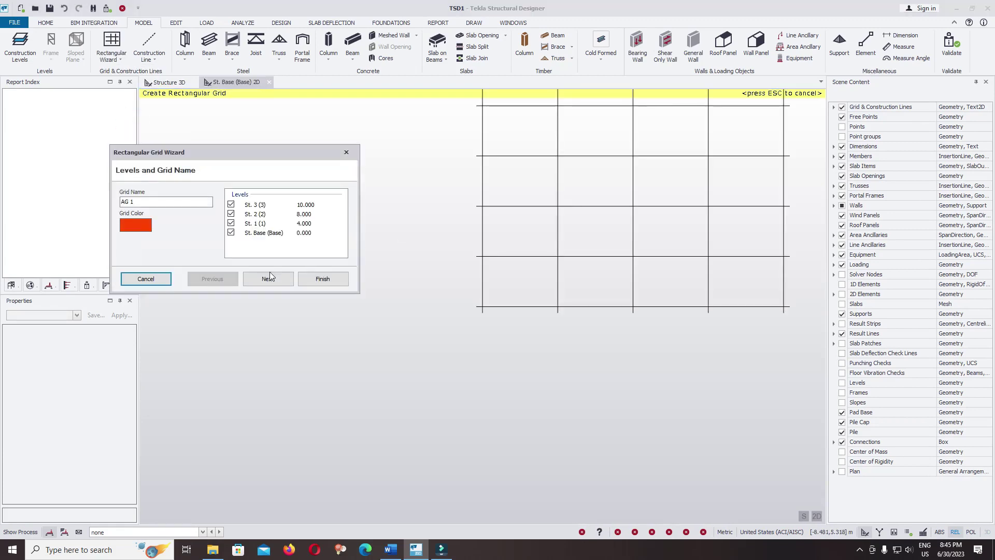
pyautogui.click(267, 279)
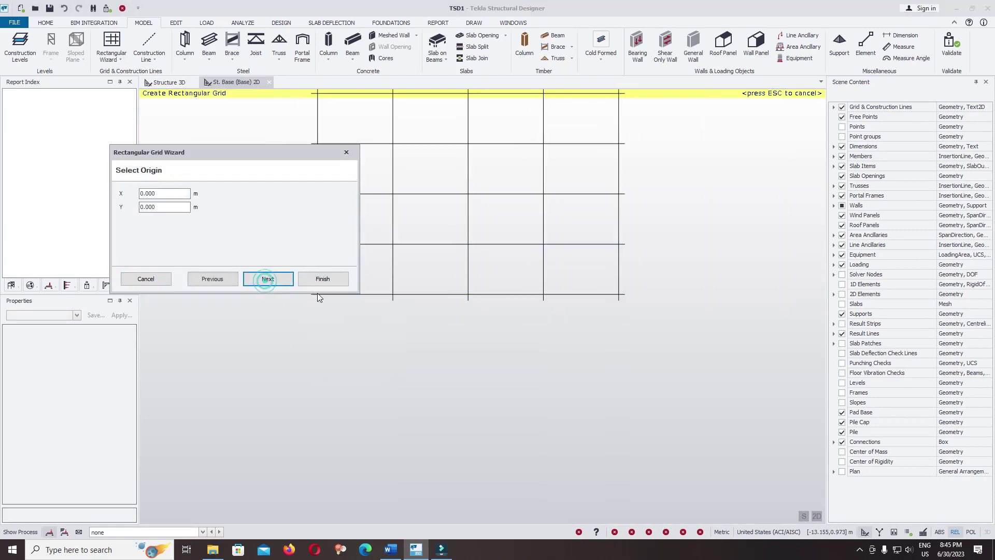
pyautogui.click(265, 278)
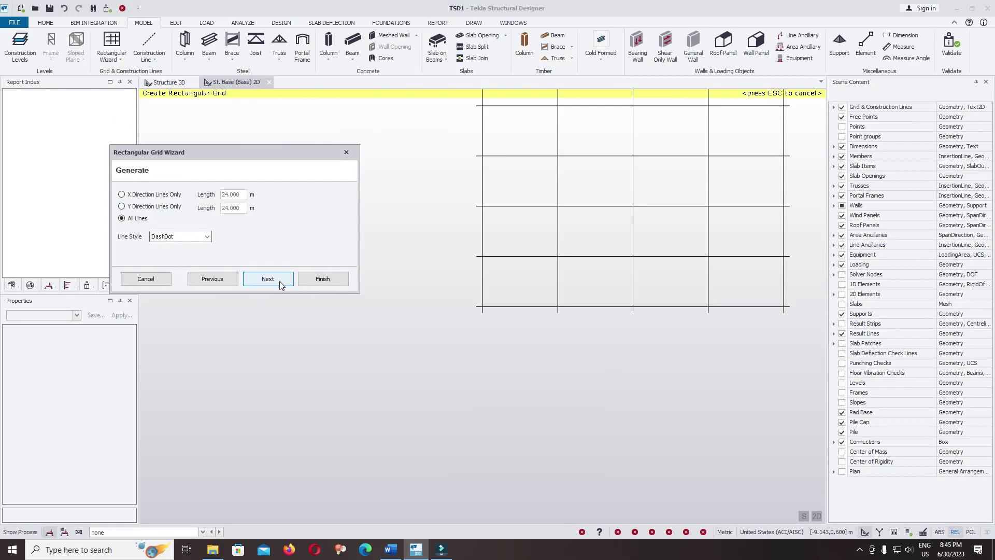
pyautogui.click(276, 283)
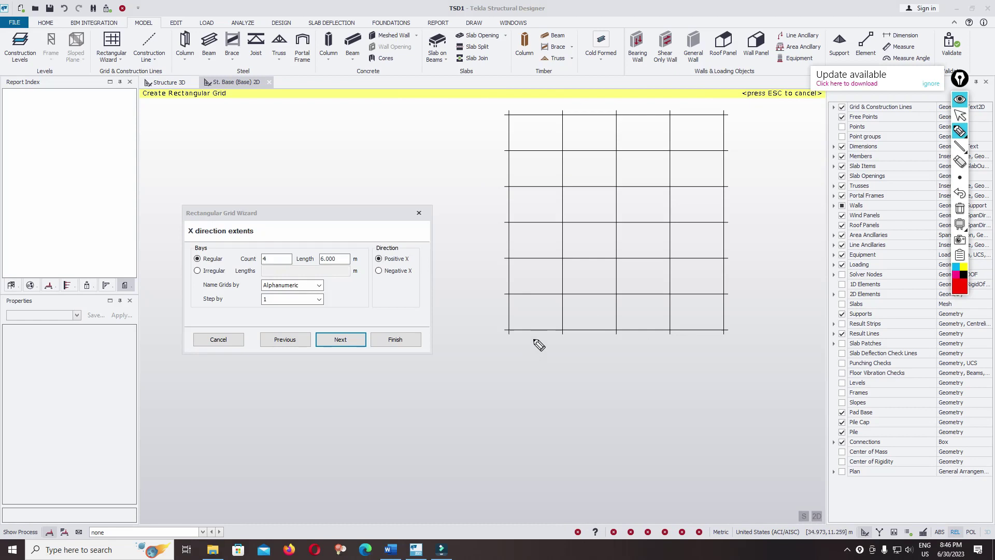
# Annotate the four X-direction bays with a handwritten 6, hide the marks and accept four regular 6 m bays
pyautogui.moveTo(538, 336)
pyautogui.mouseDown()
pyautogui.moveTo(533, 351)
pyautogui.moveTo(593, 338)
pyautogui.moveTo(586, 349)
pyautogui.mouseUp()
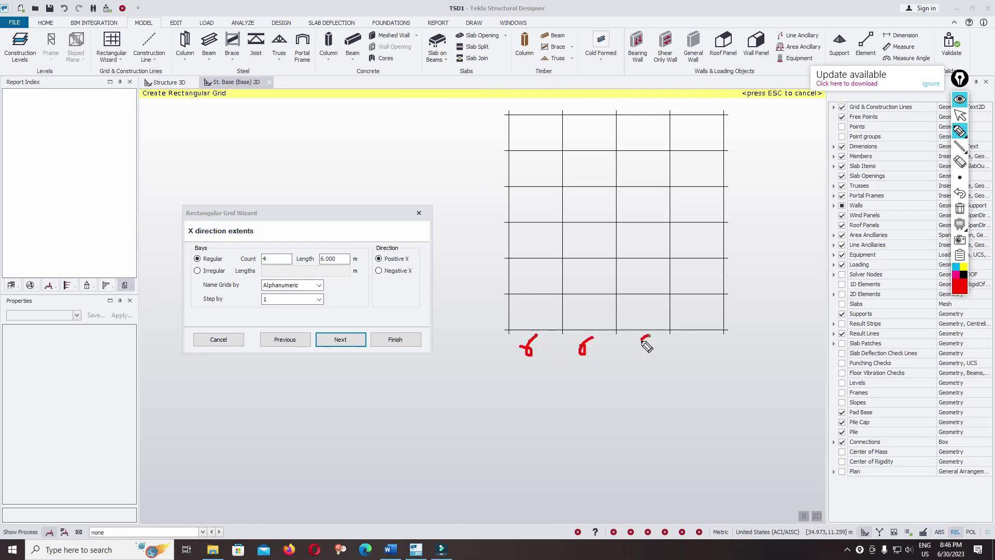
pyautogui.moveTo(649, 336)
pyautogui.mouseDown()
pyautogui.moveTo(644, 350)
pyautogui.moveTo(691, 339)
pyautogui.moveTo(684, 350)
pyautogui.mouseUp()
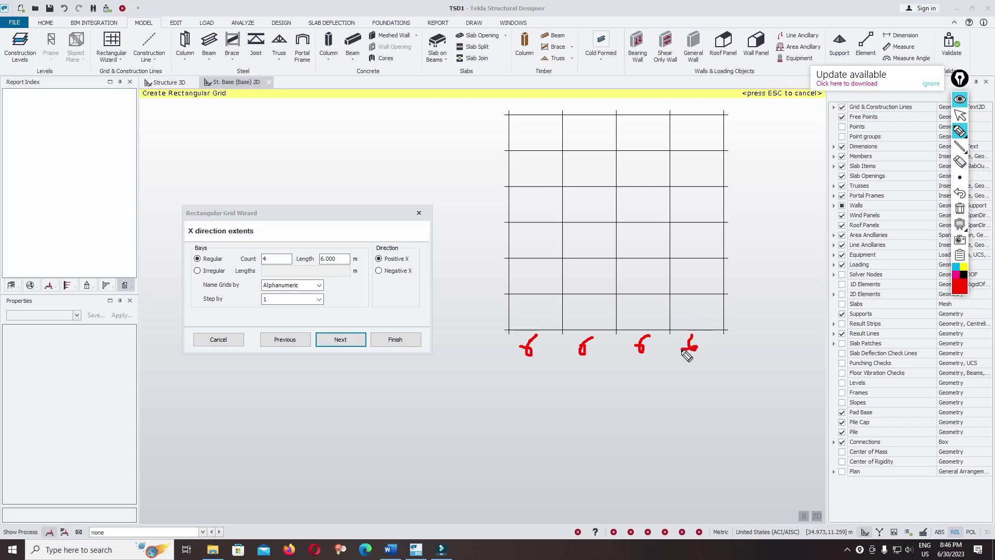
pyautogui.click(960, 102)
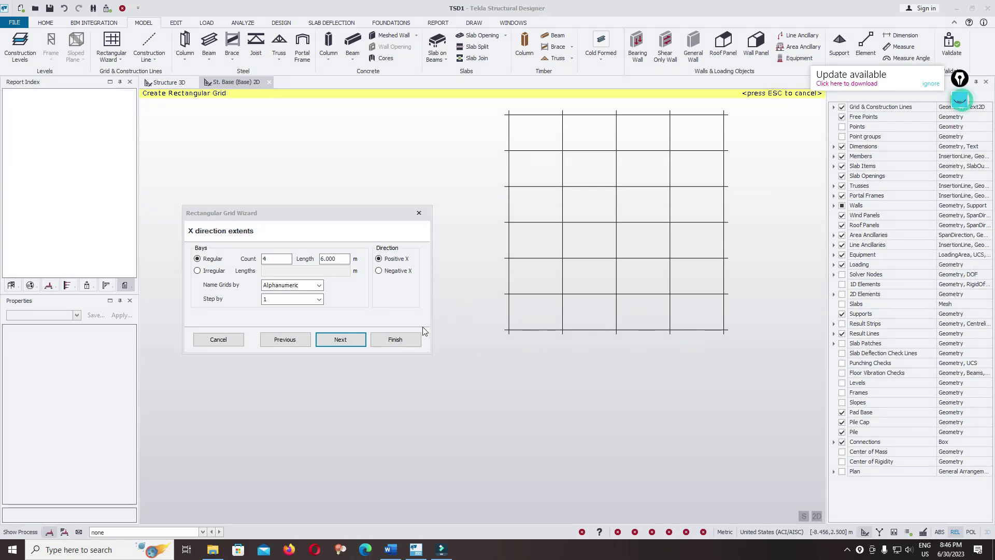
pyautogui.click(351, 341)
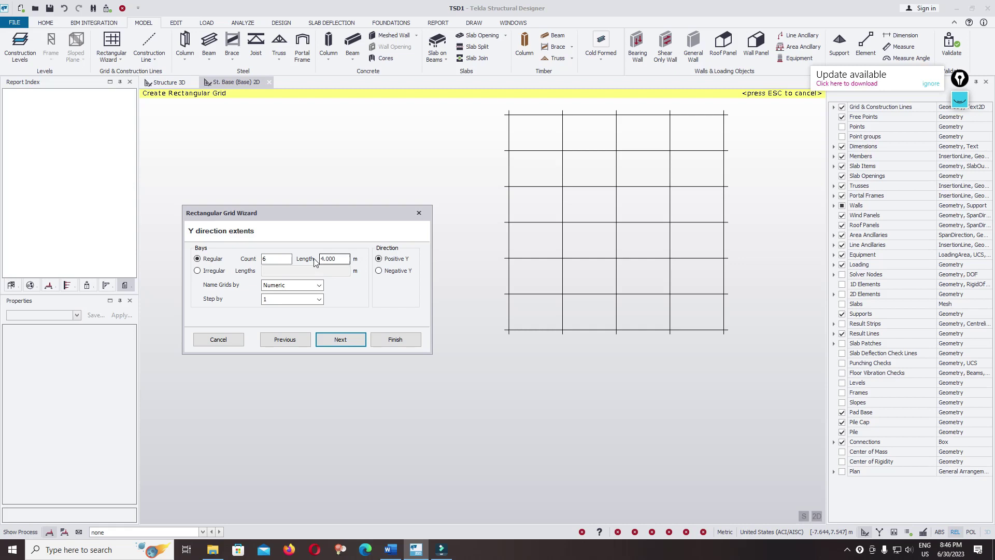
# Annotate each of the six Y-direction bays of the grid preview with a handwritten 4, then hide the marks
pyautogui.click(959, 99)
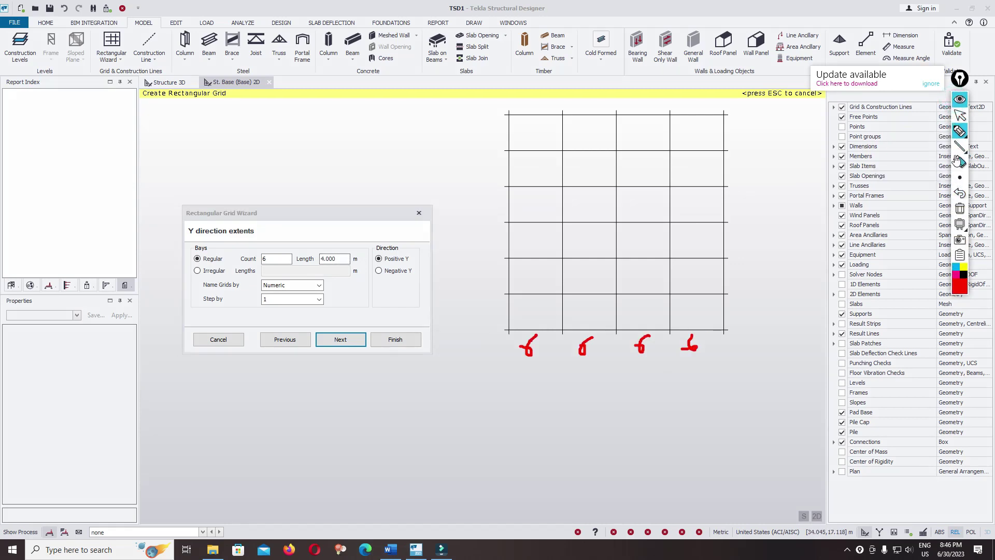
pyautogui.click(960, 130)
pyautogui.click(911, 133)
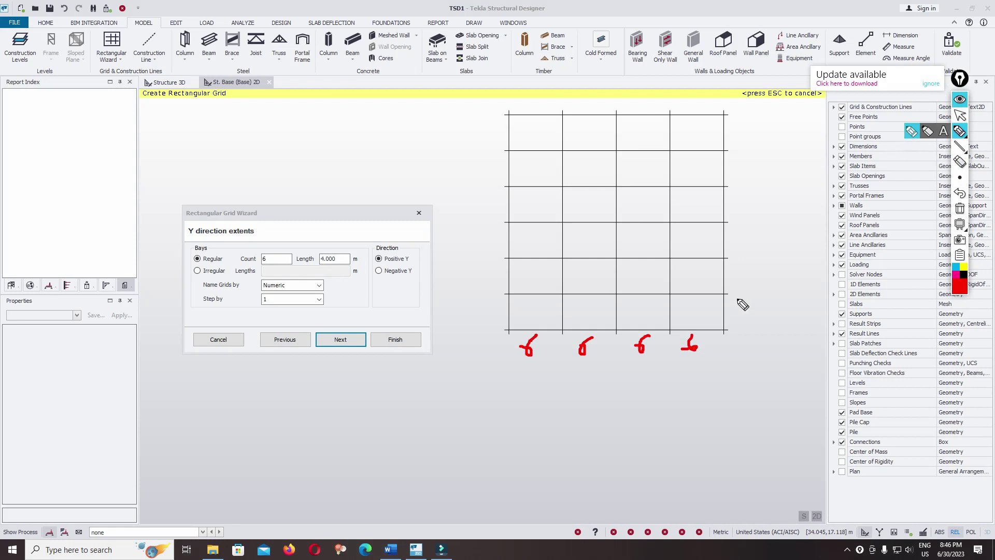
pyautogui.moveTo(742, 297)
pyautogui.mouseDown()
pyautogui.moveTo(756, 312)
pyautogui.moveTo(748, 330)
pyautogui.mouseUp()
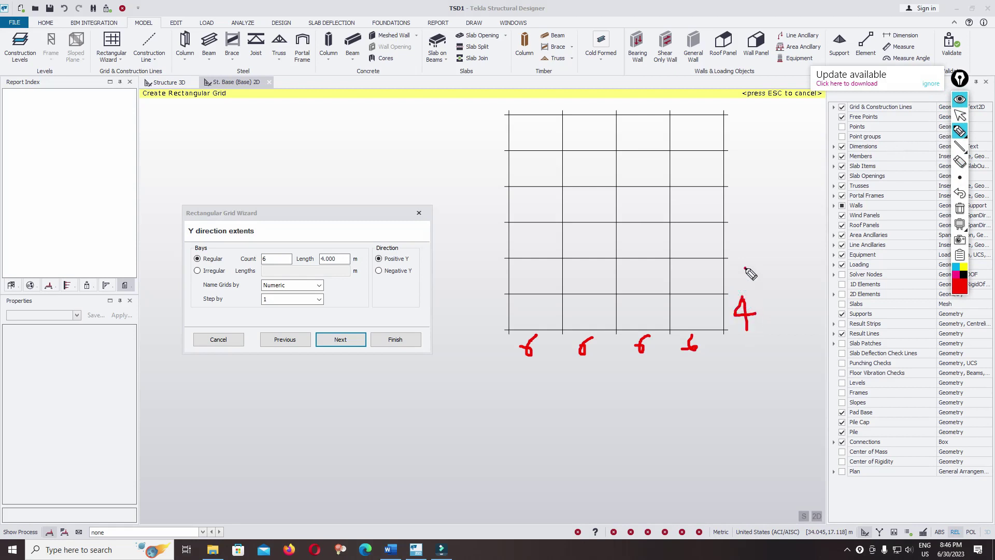
pyautogui.moveTo(743, 268)
pyautogui.mouseDown()
pyautogui.moveTo(753, 284)
pyautogui.moveTo(745, 290)
pyautogui.mouseUp()
pyautogui.moveTo(738, 230)
pyautogui.mouseDown()
pyautogui.moveTo(735, 243)
pyautogui.moveTo(744, 241)
pyautogui.mouseUp()
pyautogui.moveTo(741, 230); pyautogui.dragTo(740, 253)
pyautogui.moveTo(734, 192); pyautogui.dragTo(742, 206)
pyautogui.moveTo(741, 193); pyautogui.dragTo(740, 218)
pyautogui.moveTo(735, 163); pyautogui.dragTo(742, 179)
pyautogui.moveTo(740, 128); pyautogui.dragTo(747, 138)
pyautogui.moveTo(743, 130); pyautogui.dragTo(743, 146)
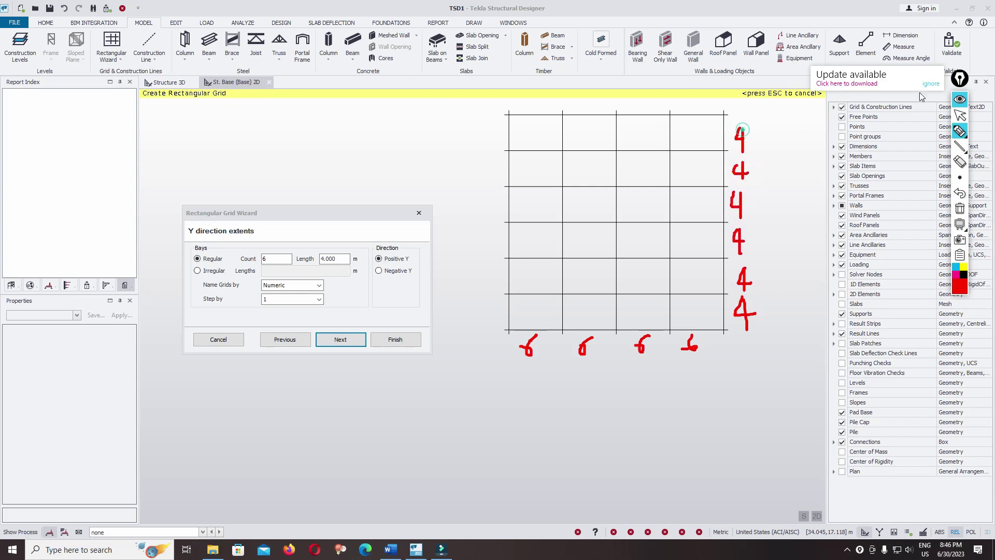
pyautogui.click(960, 99)
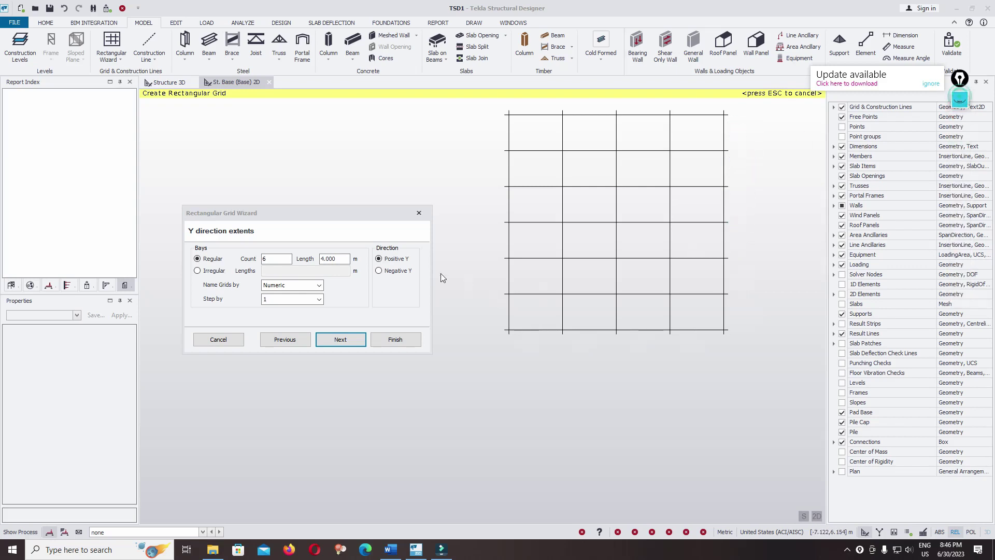
# Switch the Y-direction bays to irregular and set their lengths to 2*6 m
pyautogui.click(209, 270)
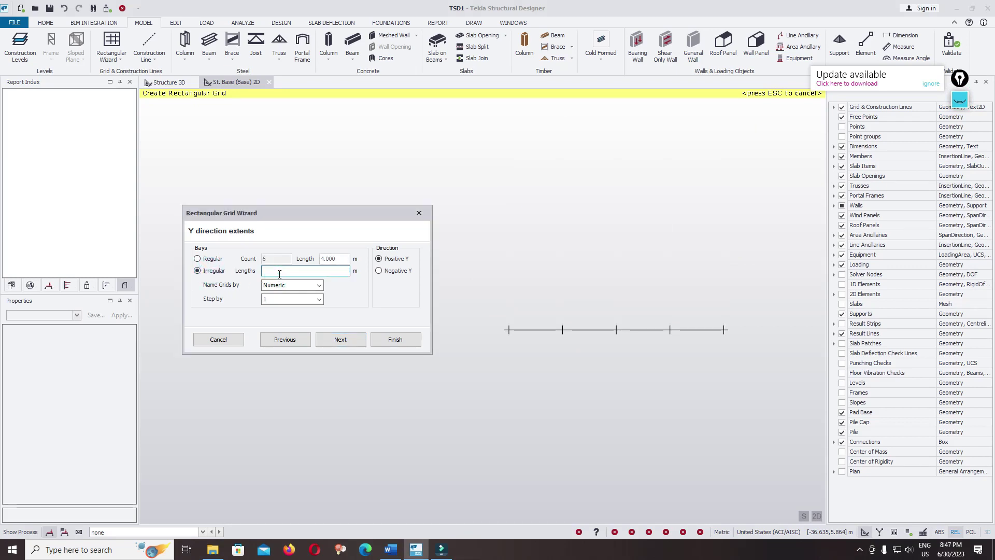
pyautogui.write('2*6')
# Annotate the two Y-direction bays of the grid preview with a handwritten 6, then hide the marks
pyautogui.click(959, 131)
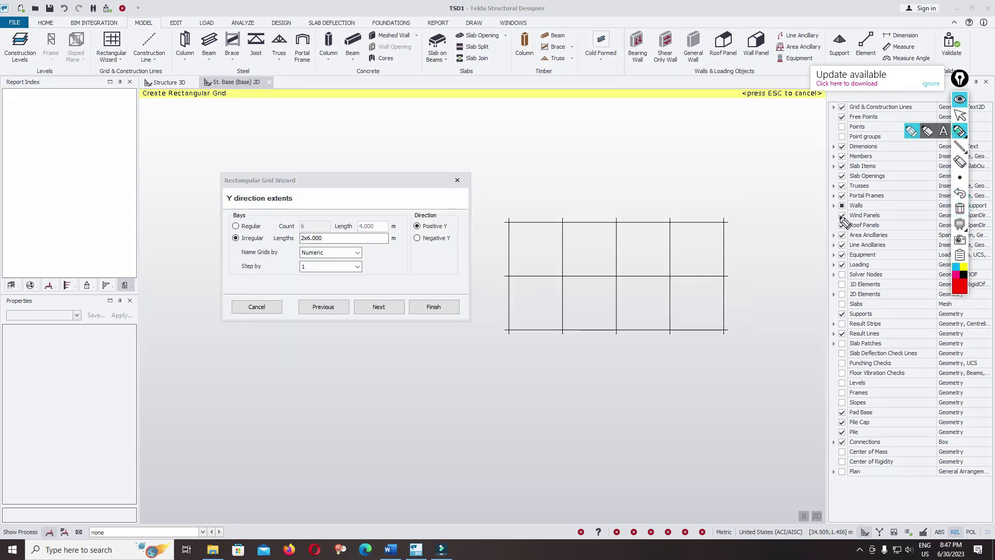
pyautogui.moveTo(761, 286); pyautogui.dragTo(751, 306)
pyautogui.moveTo(759, 228)
pyautogui.mouseDown()
pyautogui.moveTo(750, 265)
pyautogui.moveTo(744, 250)
pyautogui.mouseUp()
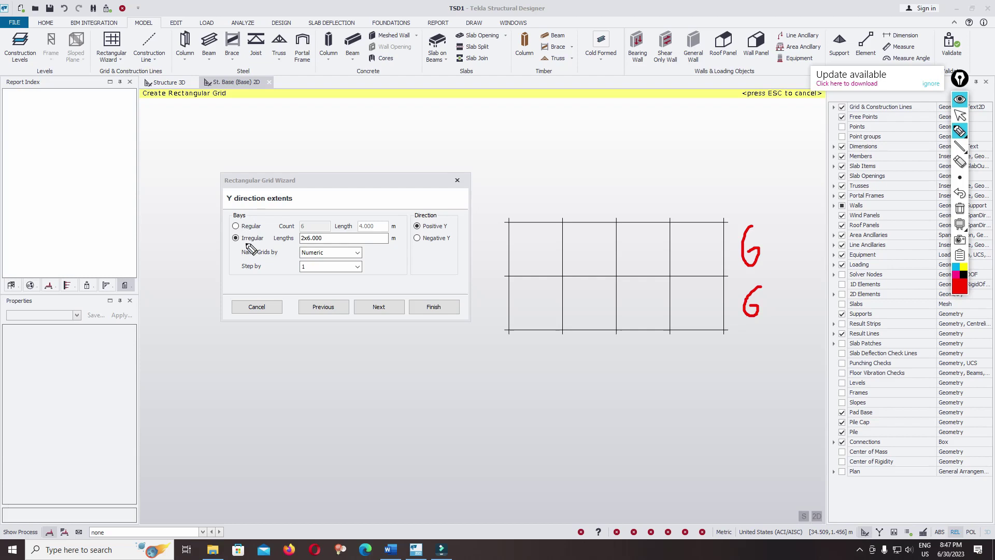
pyautogui.click(959, 96)
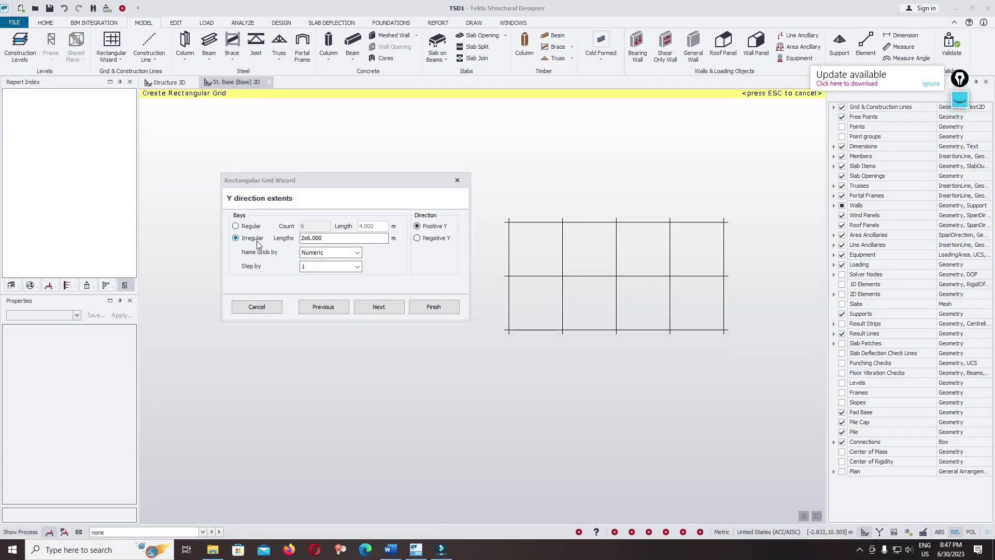
# Set the irregular Y-direction bay lengths to 4*6 m and accept the Y extents
pyautogui.doubleClick(346, 240)
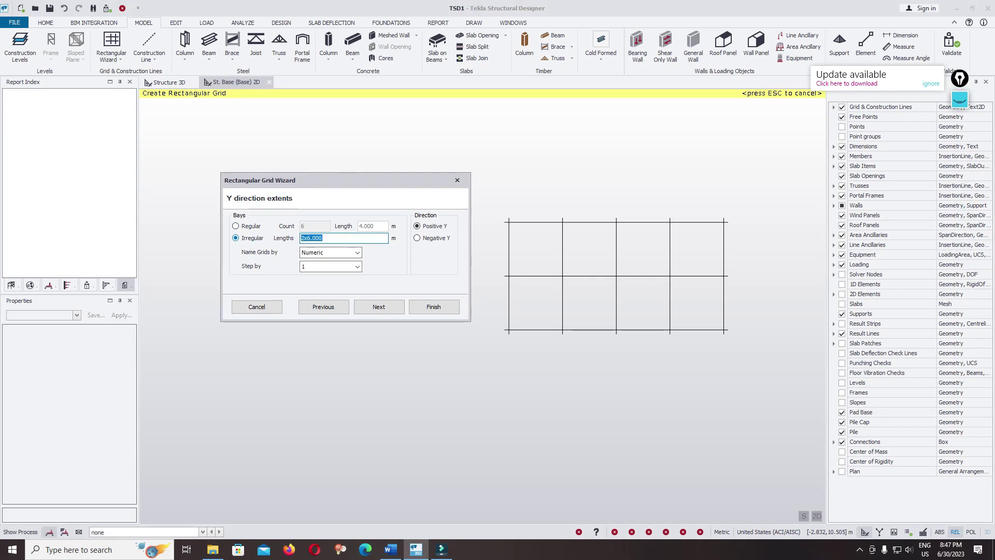
pyautogui.write('4*')
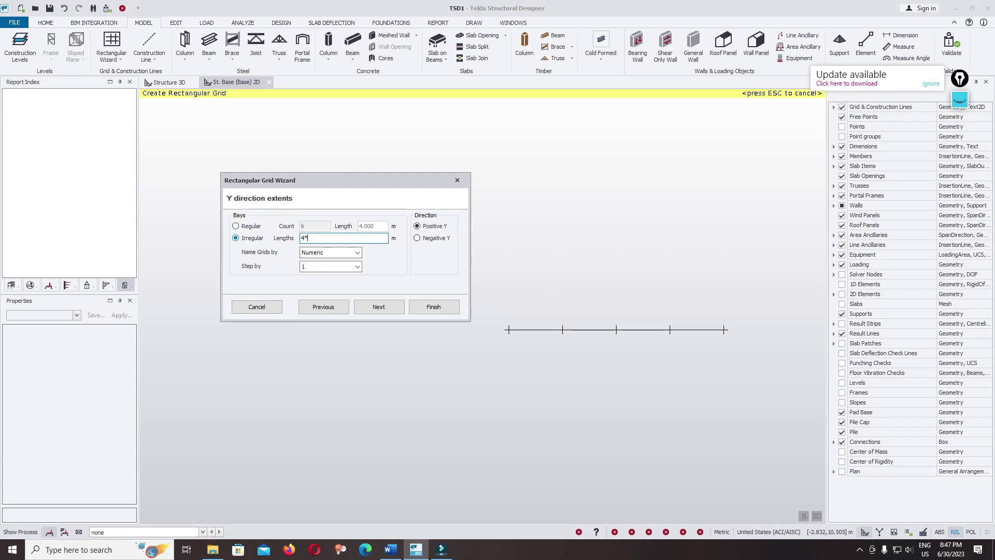
pyautogui.write('6')
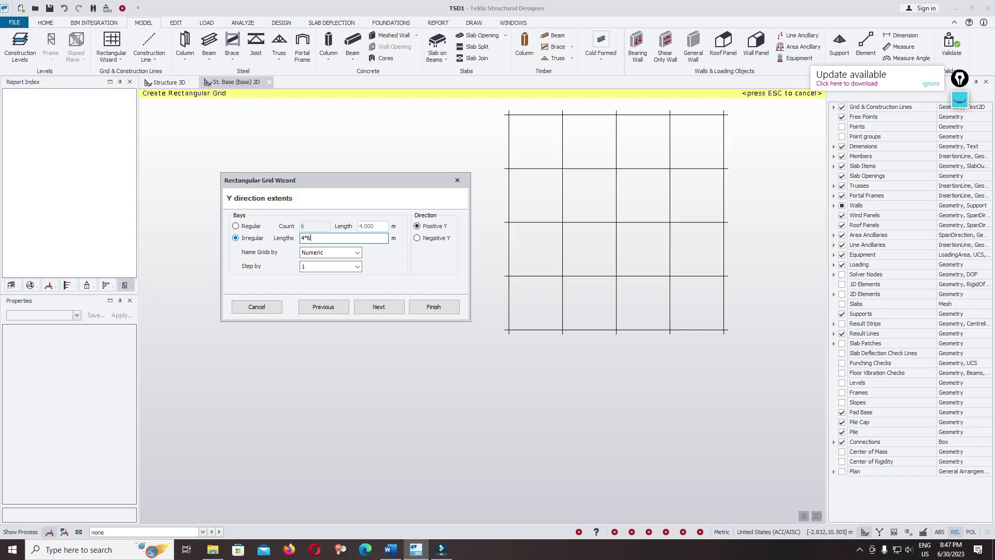
pyautogui.click(384, 307)
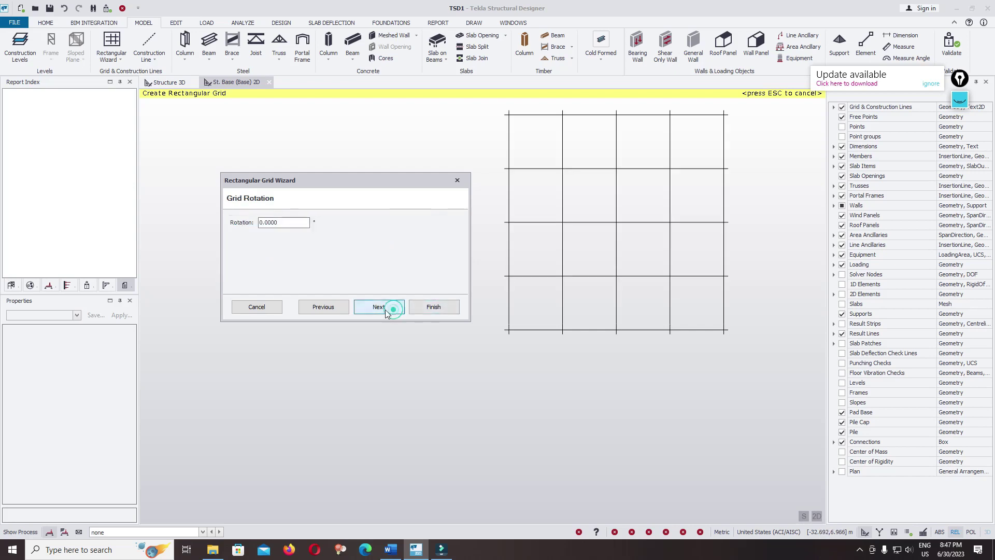
# Return to the X-direction extents, switch the bays to irregular with lengths of 4*6 m, and accept them
pyautogui.click(341, 309)
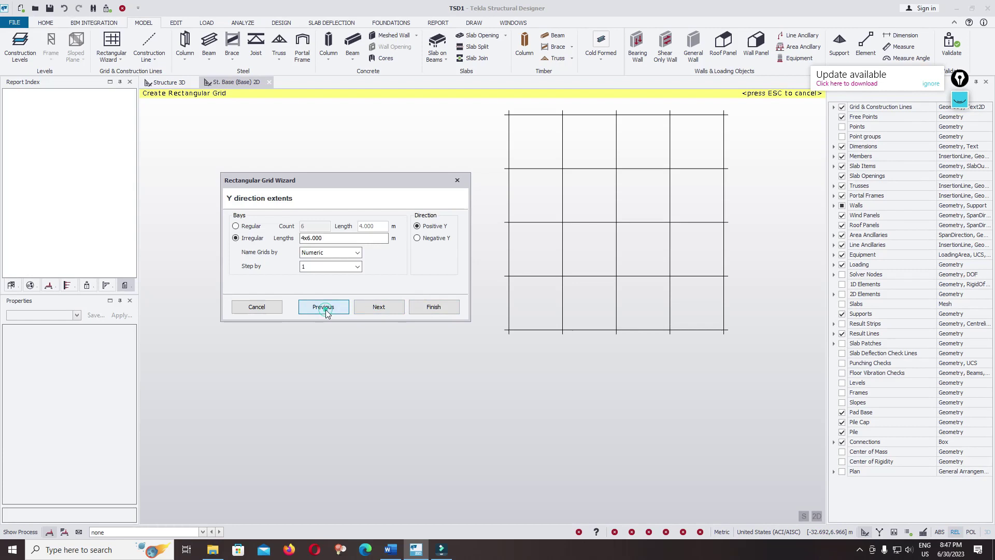
pyautogui.click(342, 309)
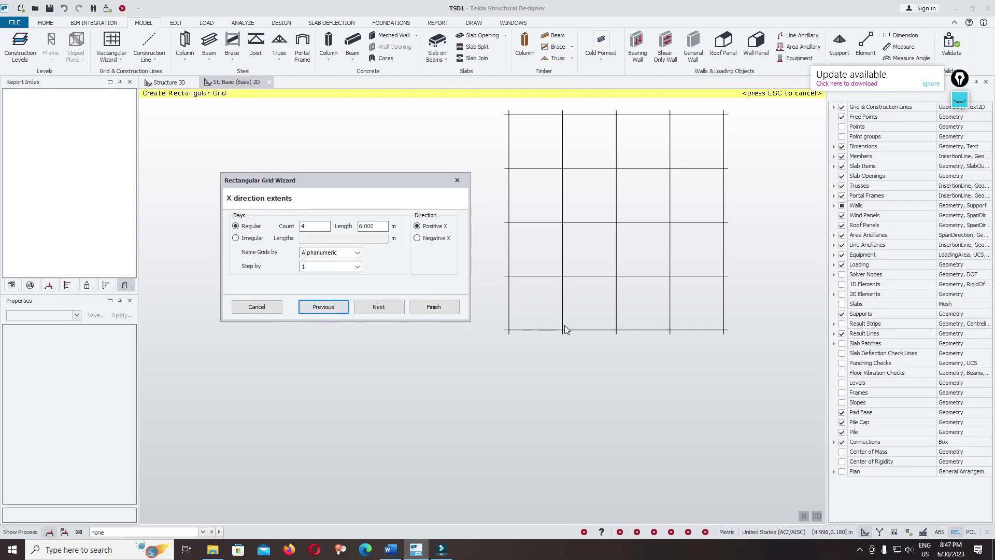
pyautogui.click(317, 226)
pyautogui.click(258, 240)
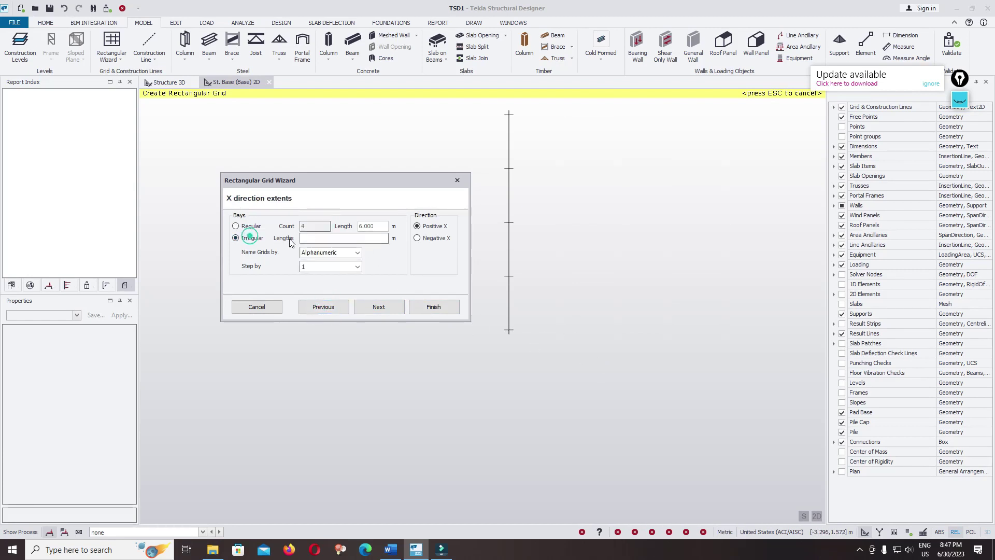
pyautogui.click(313, 239)
pyautogui.write('4*6')
pyautogui.click(362, 307)
# Set the irregular Y-direction bay lengths to 6x6 m
pyautogui.moveTo(305, 237); pyautogui.dragTo(294, 238)
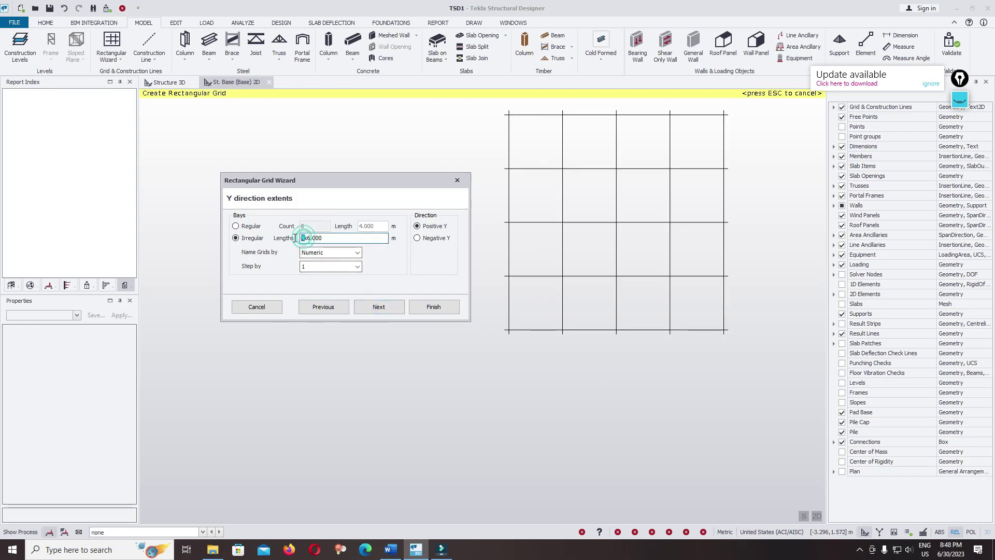
pyautogui.write('6')
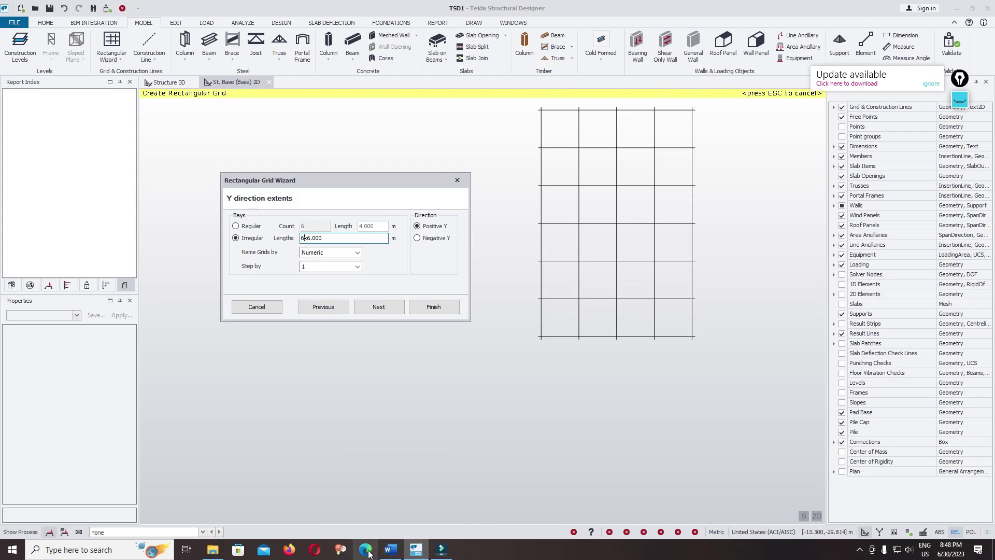
# Check the bay lengths against the grid plan in the Word document, and finish creating the rectangular grid in Tekla Structural Designer
pyautogui.click(391, 549)
pyautogui.scroll(-5, 554, 284)
pyautogui.scroll(5, 553, 284)
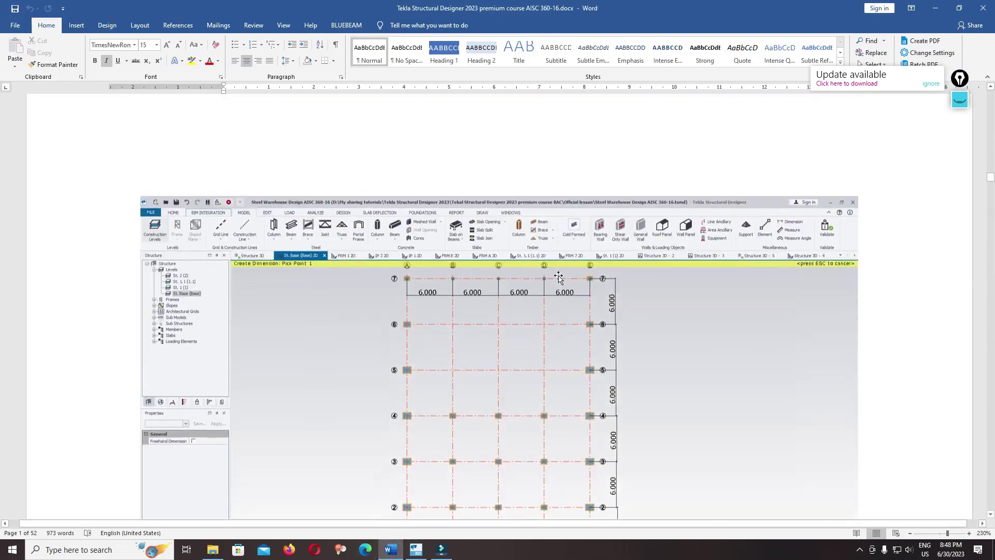
pyautogui.scroll(-2, 559, 271)
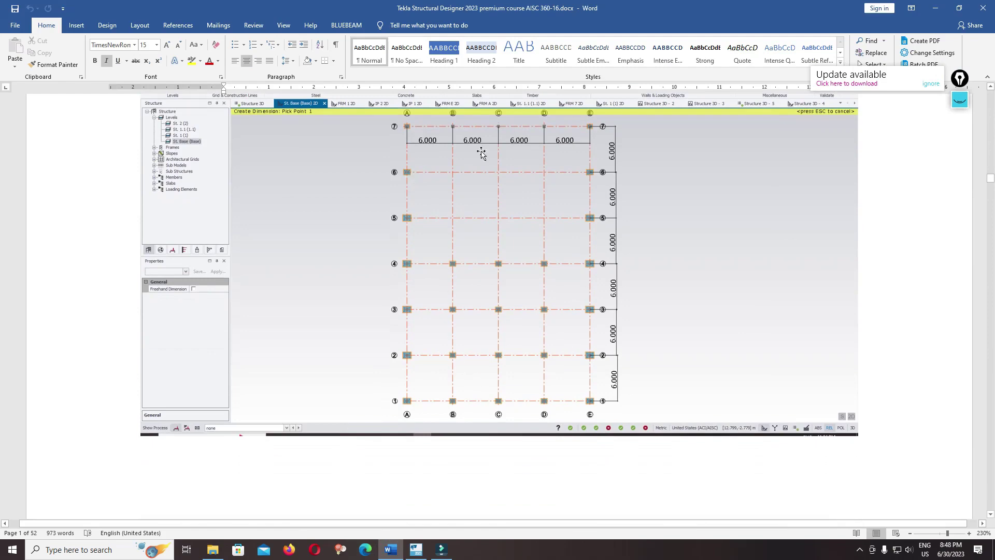
pyautogui.click(417, 549)
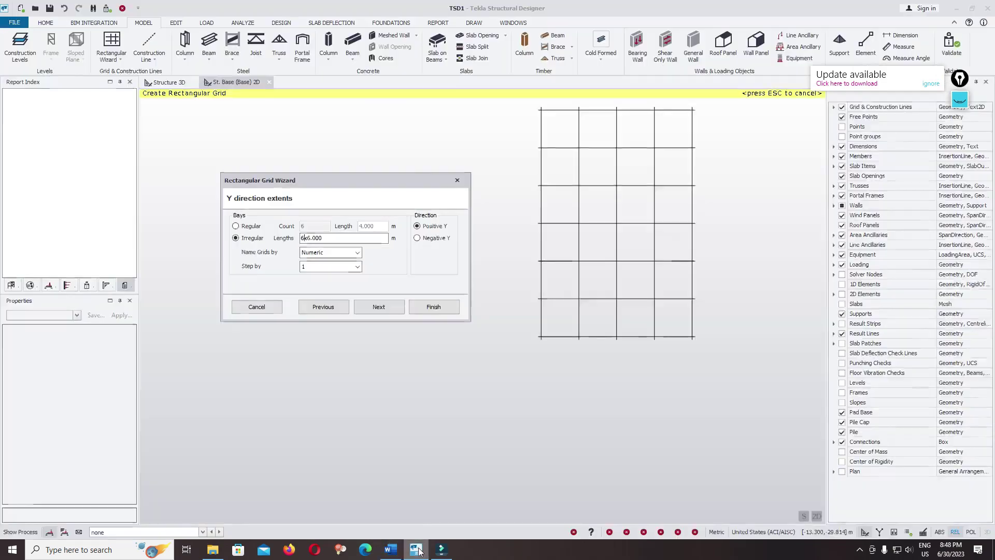
pyautogui.click(418, 310)
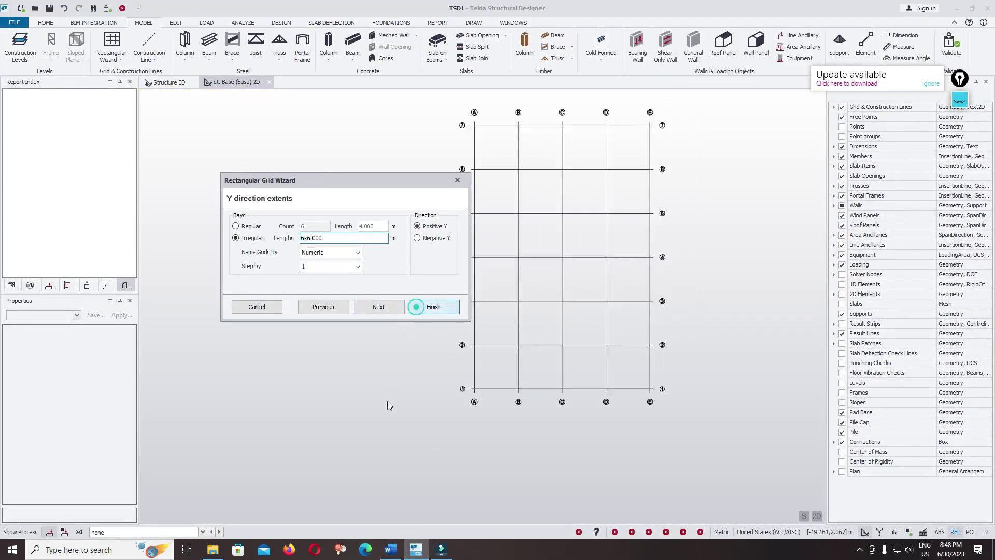
pyautogui.moveTo(527, 260); pyautogui.dragTo(474, 291, button='middle')
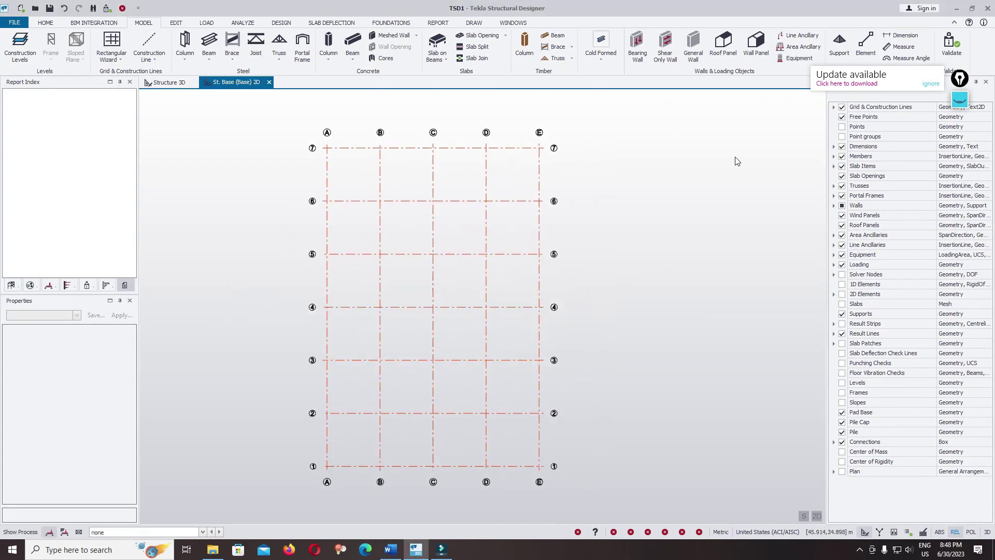
# Hide the grid and construction lines and show them again, and move the floating annotation toolbar out of the way
pyautogui.click(842, 108)
pyautogui.click(842, 108)
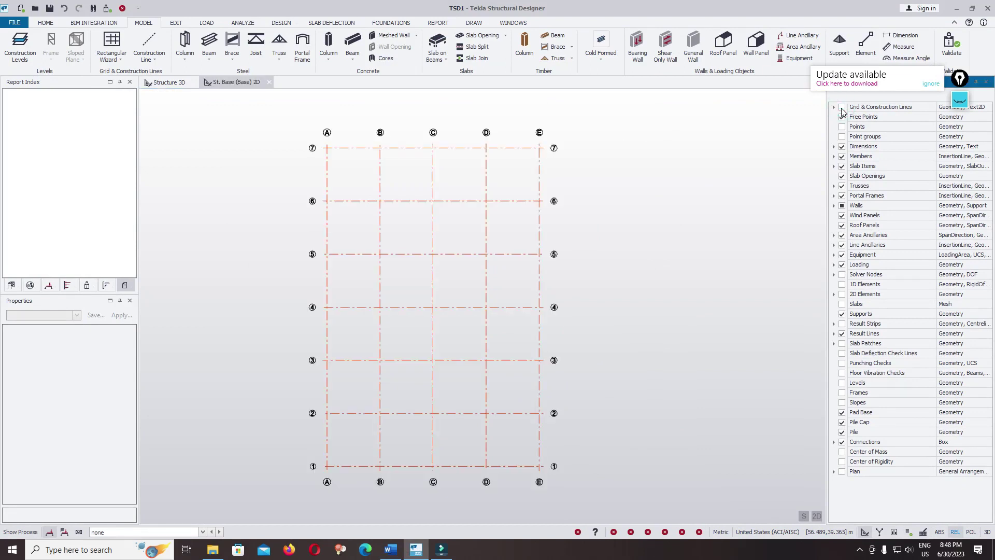
pyautogui.moveTo(960, 76); pyautogui.dragTo(994, 483)
pyautogui.click(973, 491)
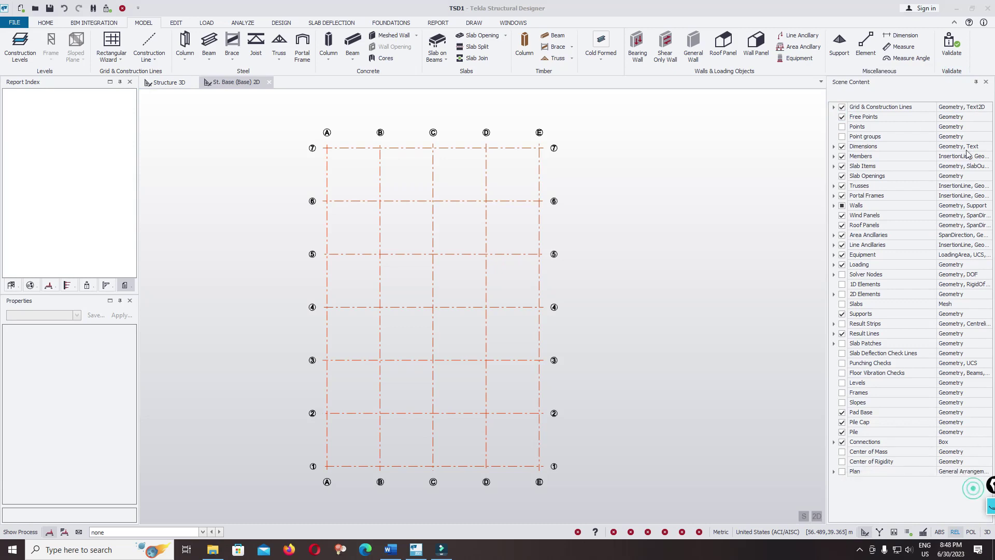
# Turn off Text2D for Grid & Construction Lines so only their geometry is displayed
pyautogui.click(988, 107)
pyautogui.click(988, 107)
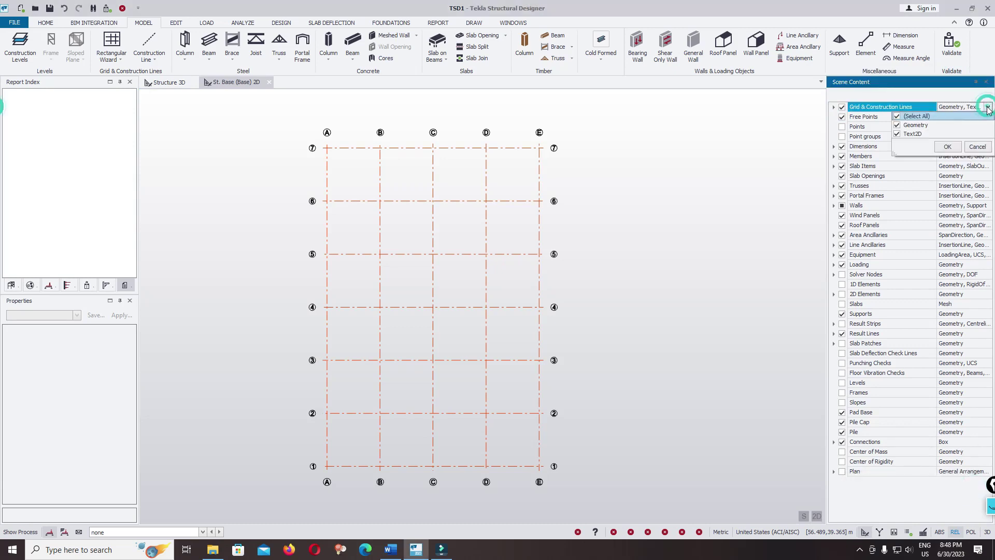
pyautogui.click(898, 135)
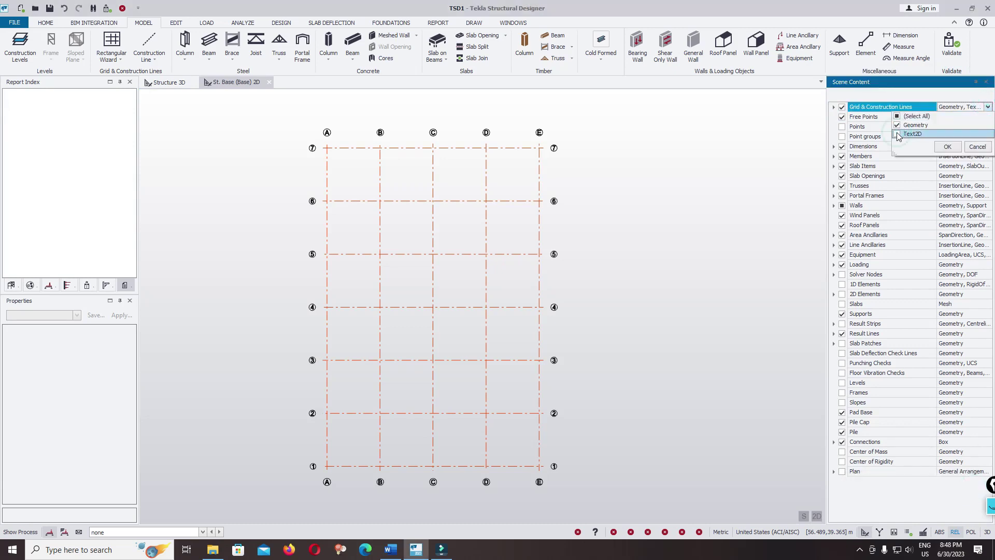
pyautogui.click(948, 146)
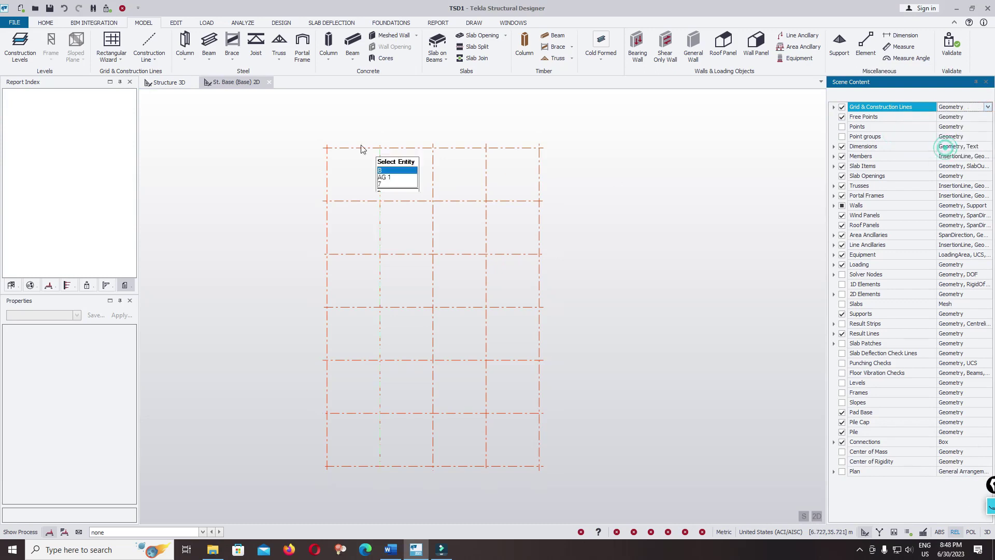
# Display only Text2D for Grid & Construction Lines, with their geometry turned off
pyautogui.click(987, 107)
pyautogui.click(897, 134)
pyautogui.click(897, 125)
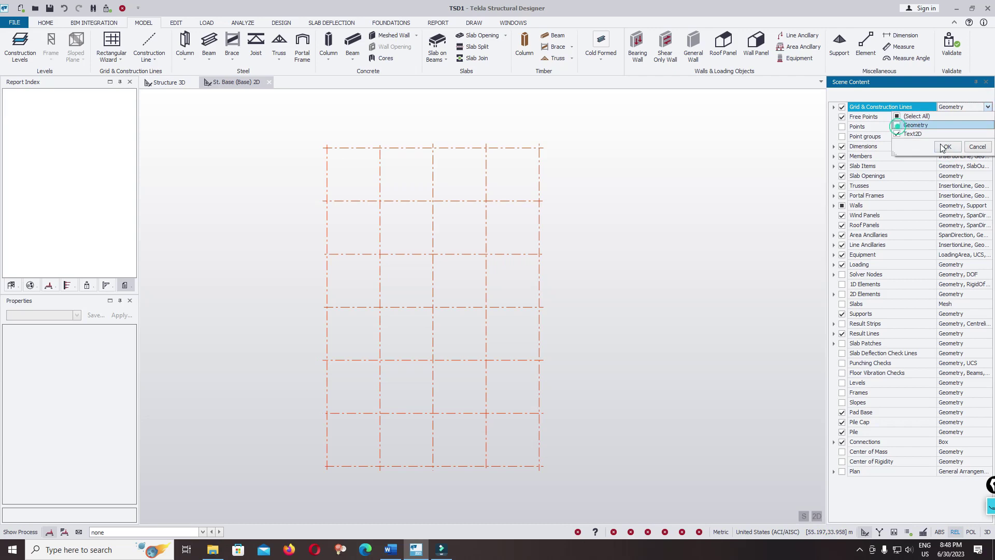
pyautogui.click(945, 147)
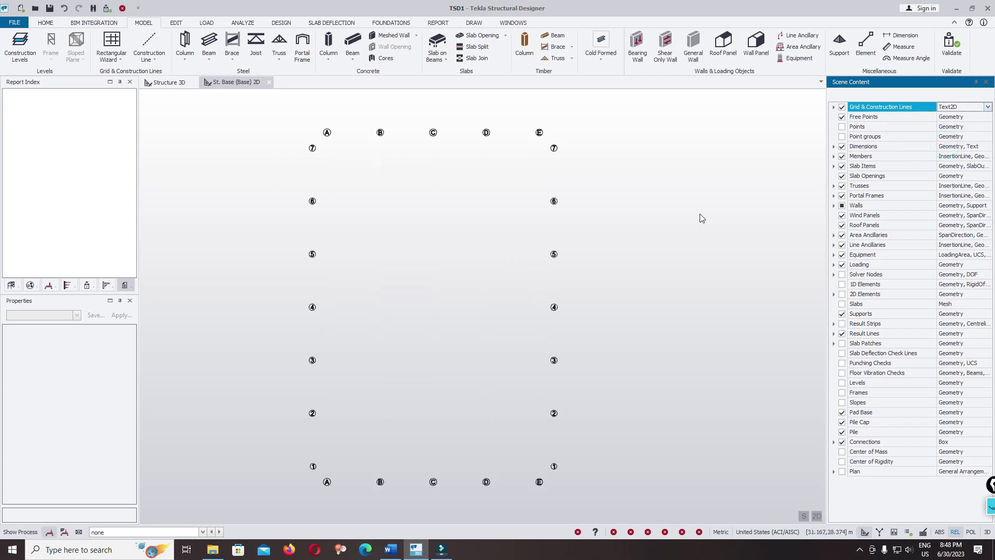
# Turn Geometry back on for Grid & Construction Lines alongside Text2D
pyautogui.click(988, 107)
pyautogui.click(897, 126)
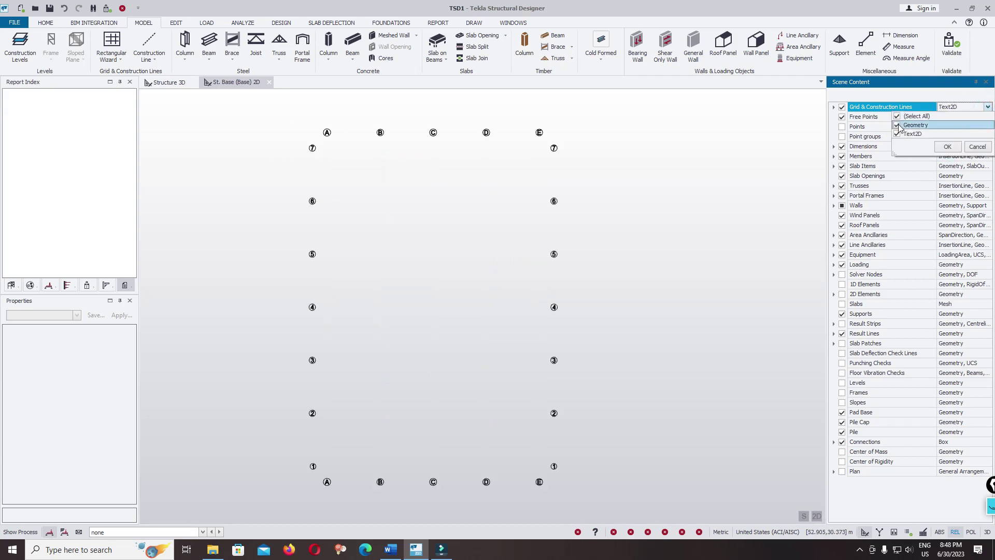
pyautogui.click(948, 148)
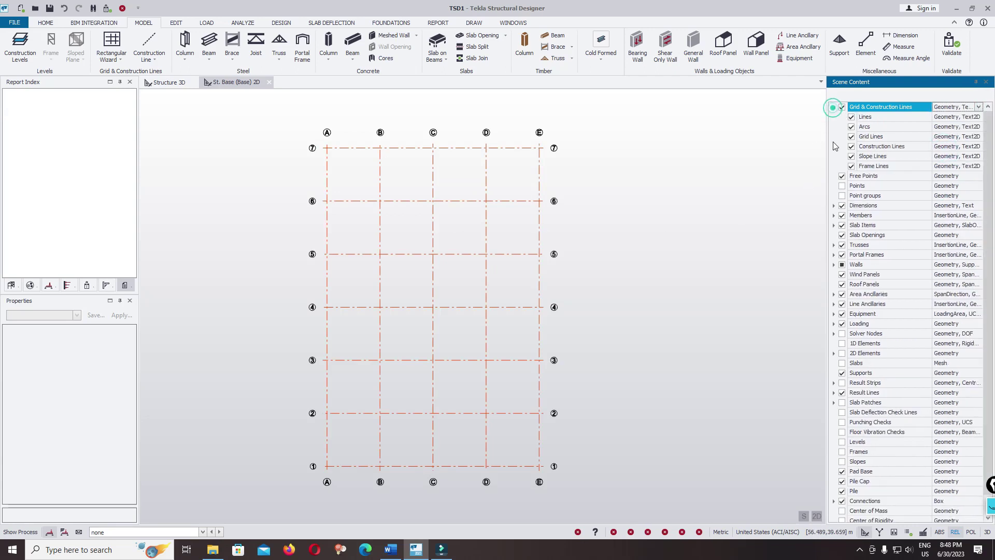
# Inspect the display options of the Lines subentry and of Grid & Construction Lines in the scene content
pyautogui.click(979, 118)
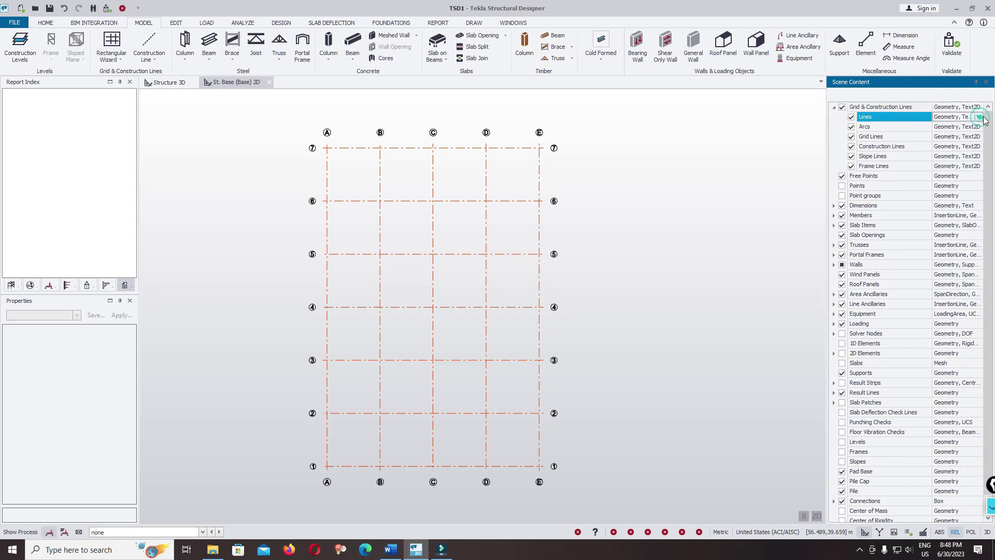
pyautogui.click(982, 117)
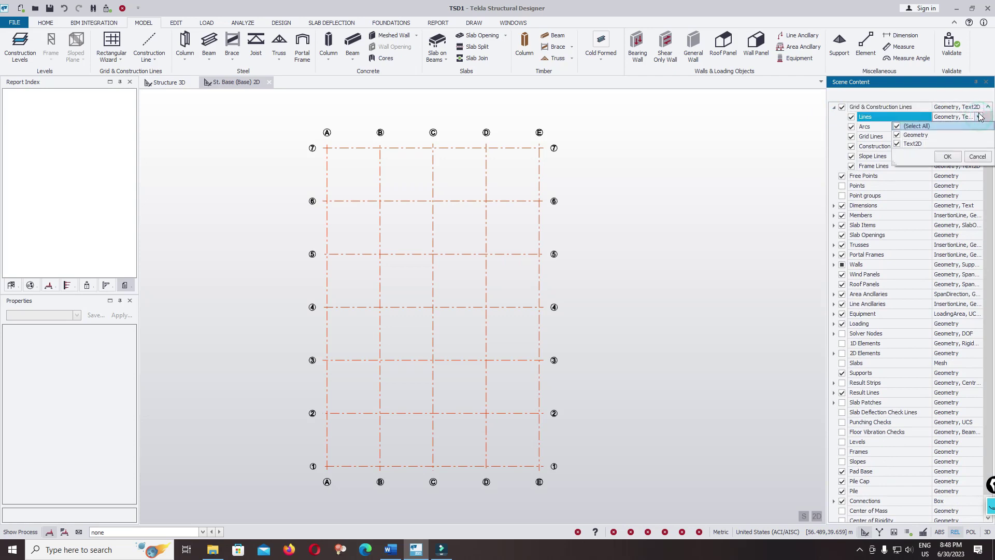
pyautogui.click(981, 108)
pyautogui.click(980, 108)
pyautogui.click(948, 147)
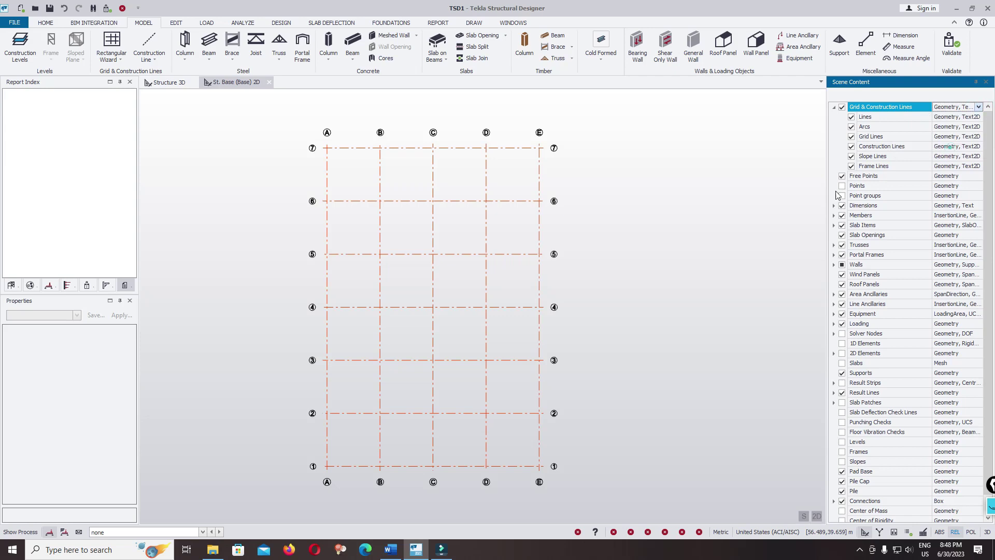
# Give grid line A the user name Z
pyautogui.click(216, 268)
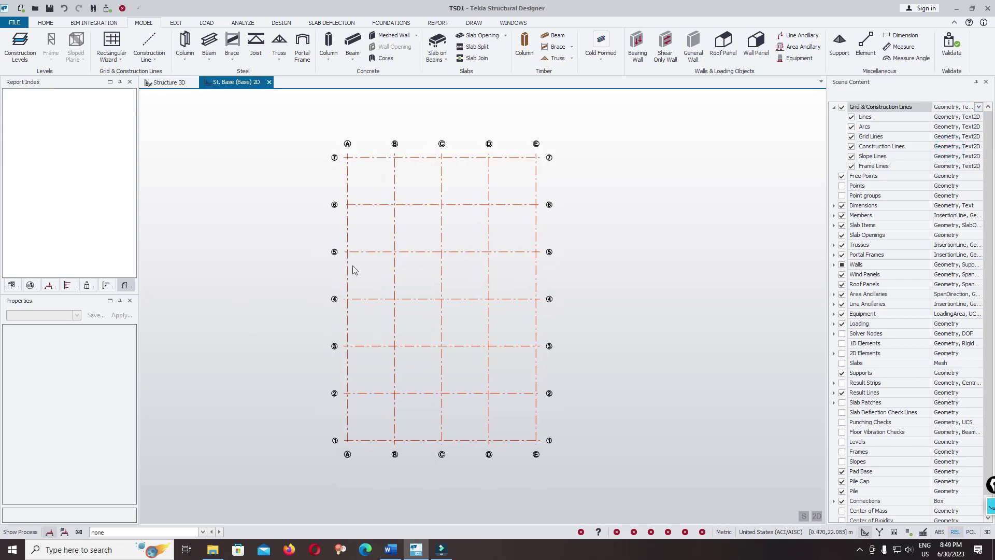
pyautogui.scroll(1, 353, 265)
pyautogui.moveTo(509, 348); pyautogui.dragTo(502, 344, button='middle')
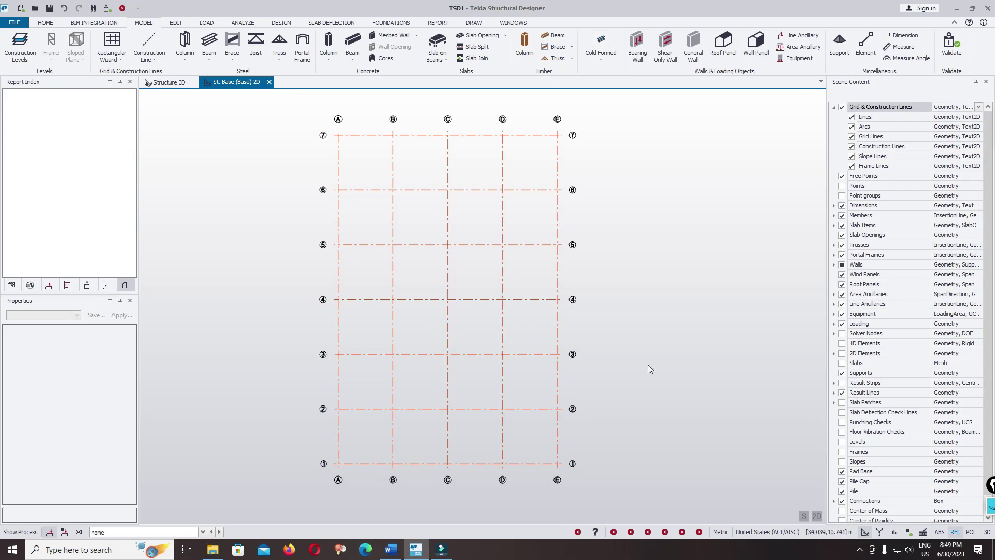
pyautogui.moveTo(441, 195); pyautogui.dragTo(441, 192, button='middle')
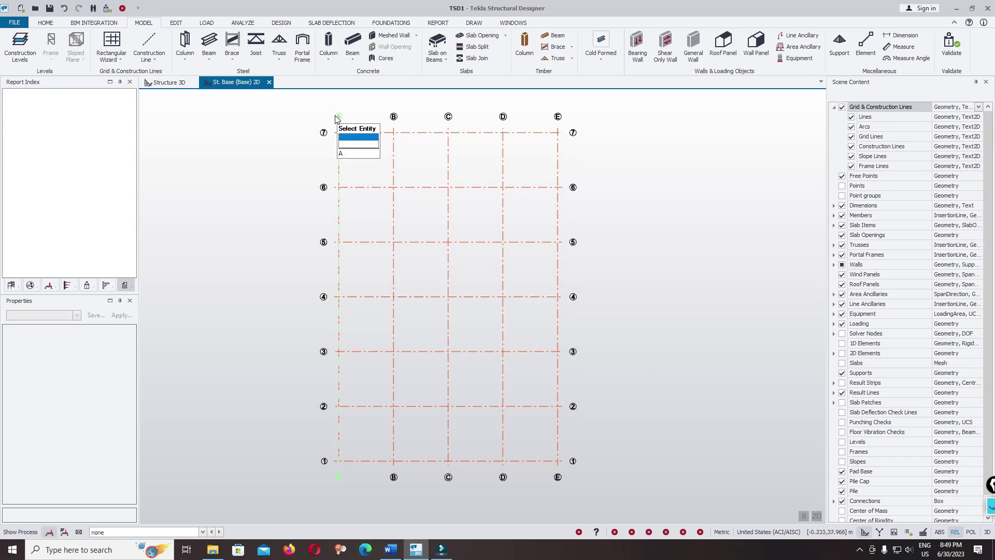
pyautogui.scroll(2, 346, 101)
pyautogui.click(338, 136)
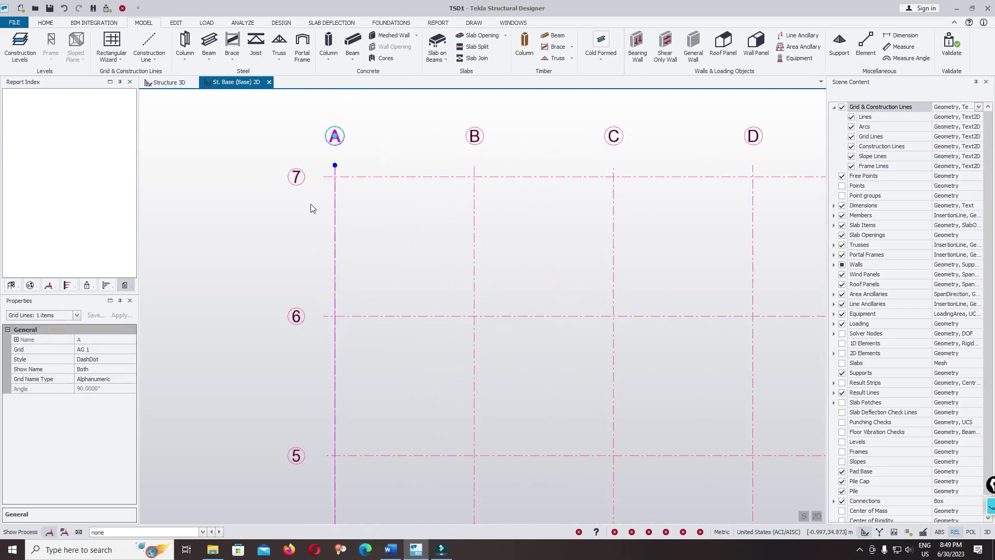
pyautogui.click(20, 340)
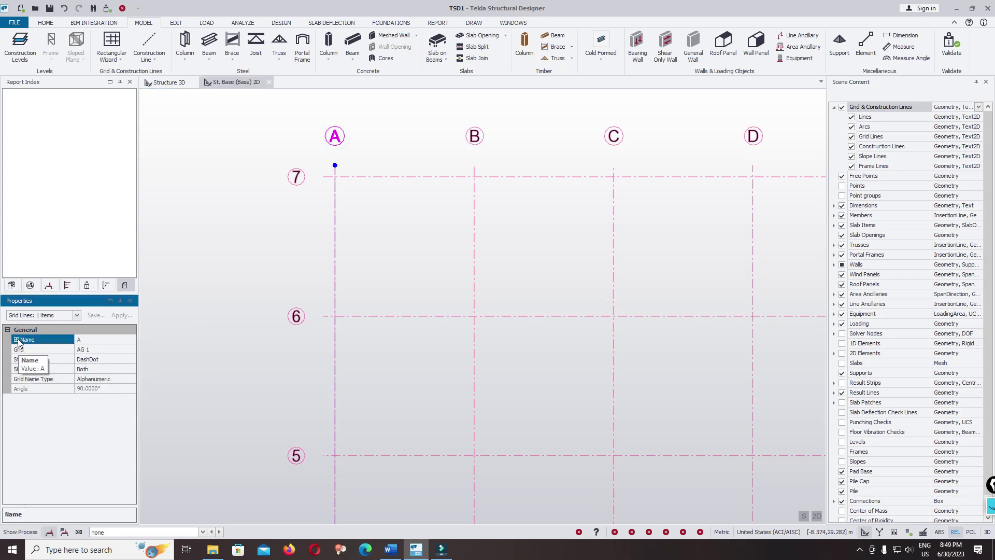
pyautogui.click(16, 340)
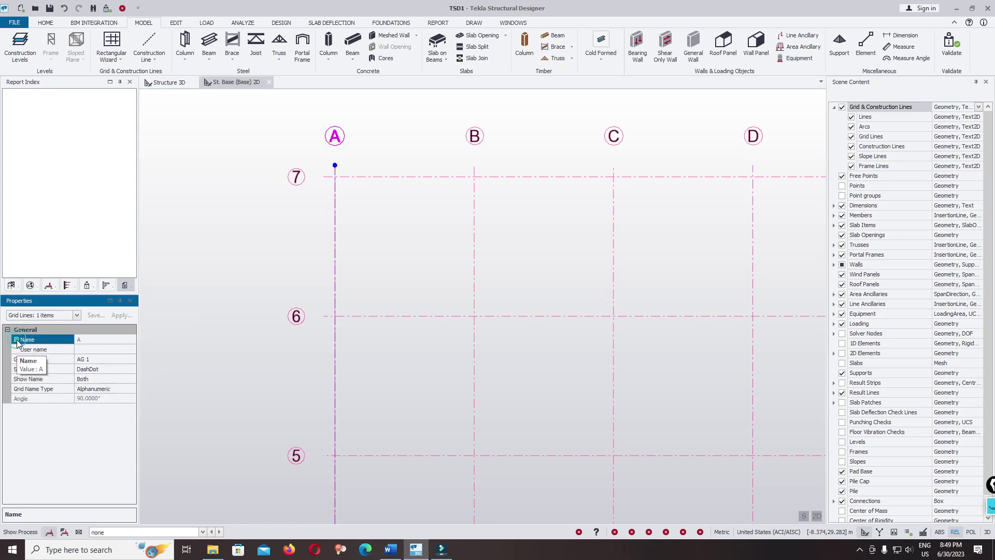
pyautogui.click(88, 350)
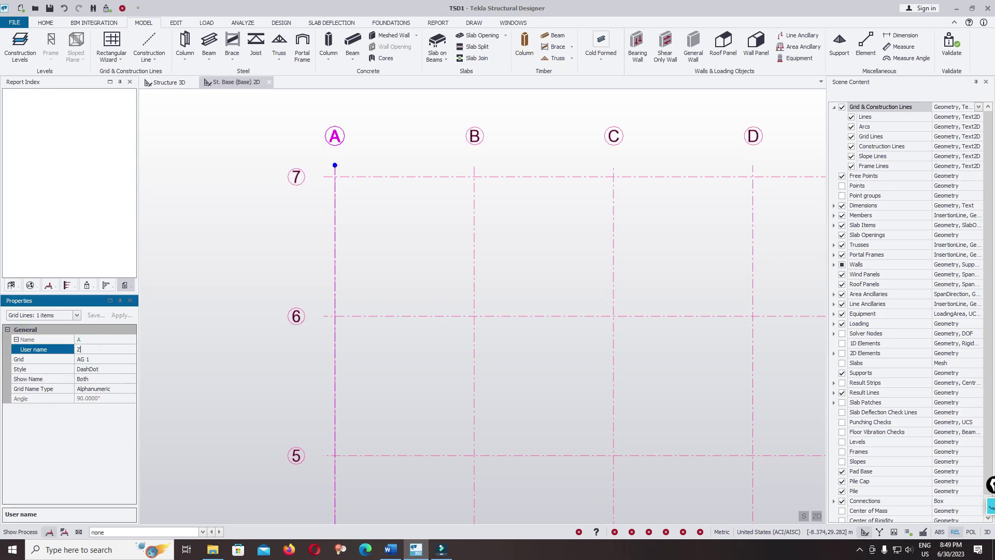
pyautogui.click(484, 266)
# Give grid line B the user name BB
pyautogui.click(471, 138)
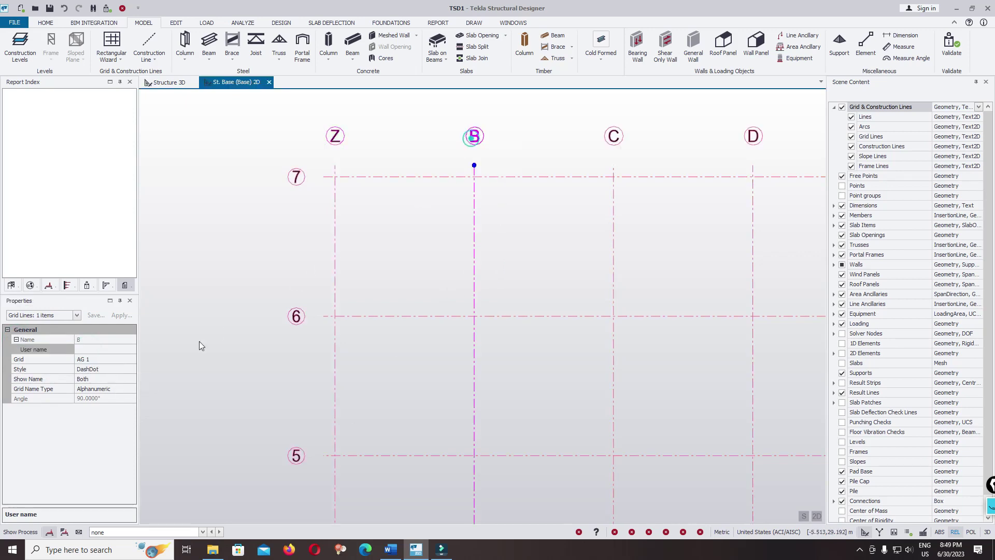
pyautogui.click(98, 350)
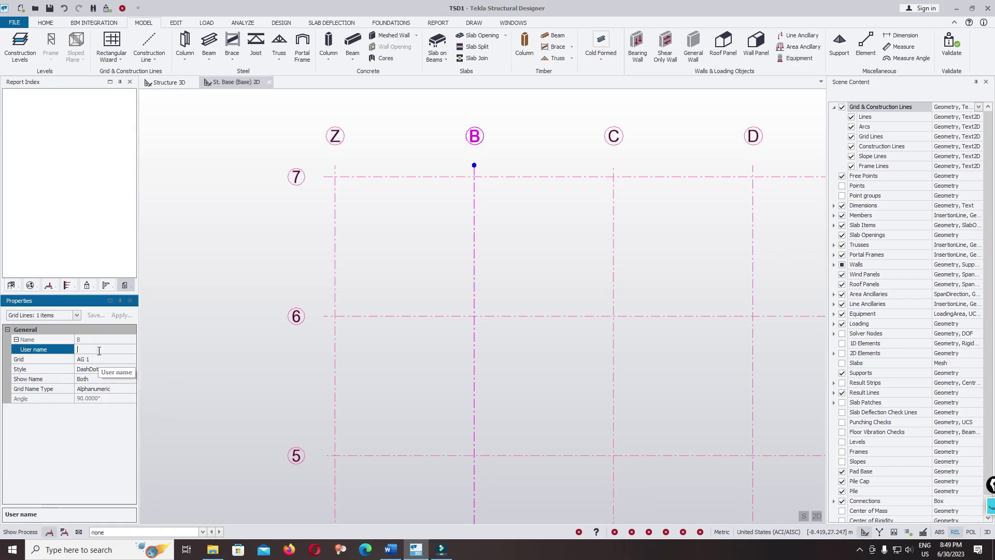
pyautogui.click(99, 351)
pyautogui.click(296, 311)
# Give horizontal grid line 7 the user name A5
pyautogui.click(293, 182)
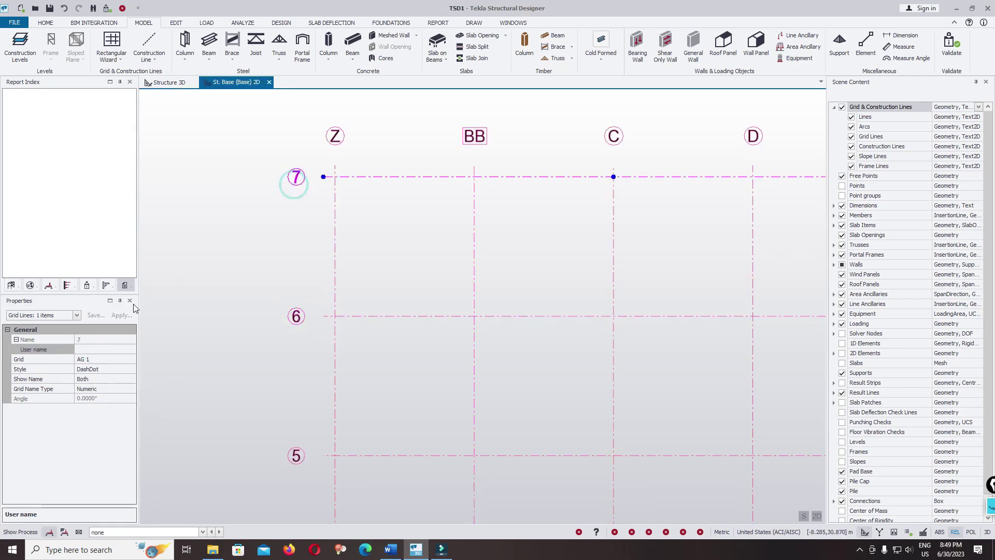
pyautogui.click(88, 350)
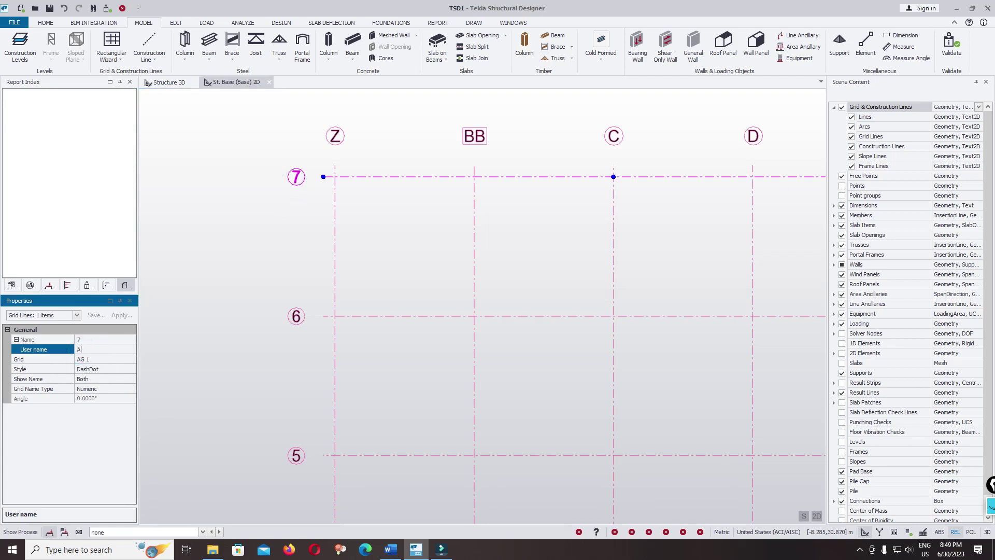
pyautogui.press('Return')
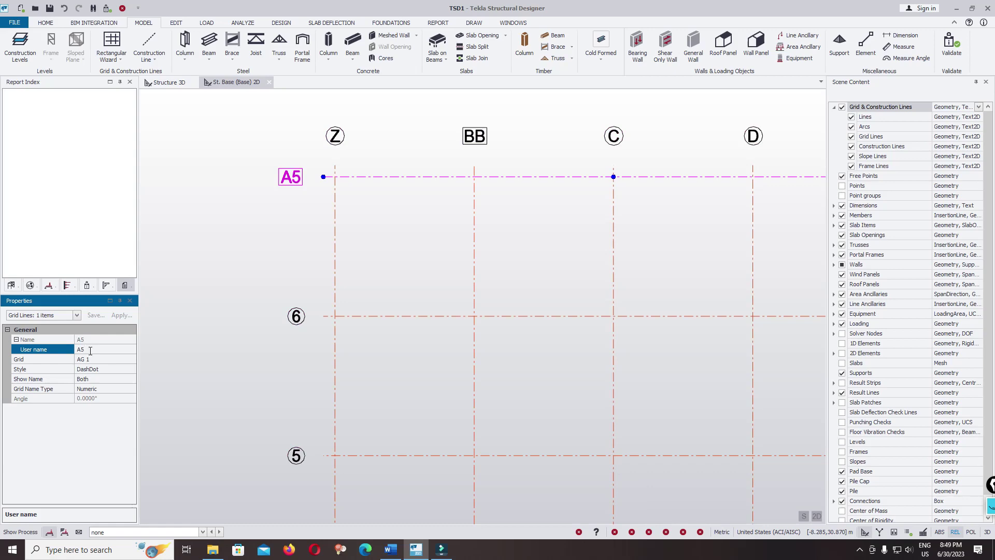
# Deselect the grid line and undo the user name changes made to grid lines A, B and 7
pyautogui.scroll(-5, 311, 337)
pyautogui.moveTo(454, 312); pyautogui.dragTo(491, 242, button='middle')
pyautogui.scroll(3, 474, 181)
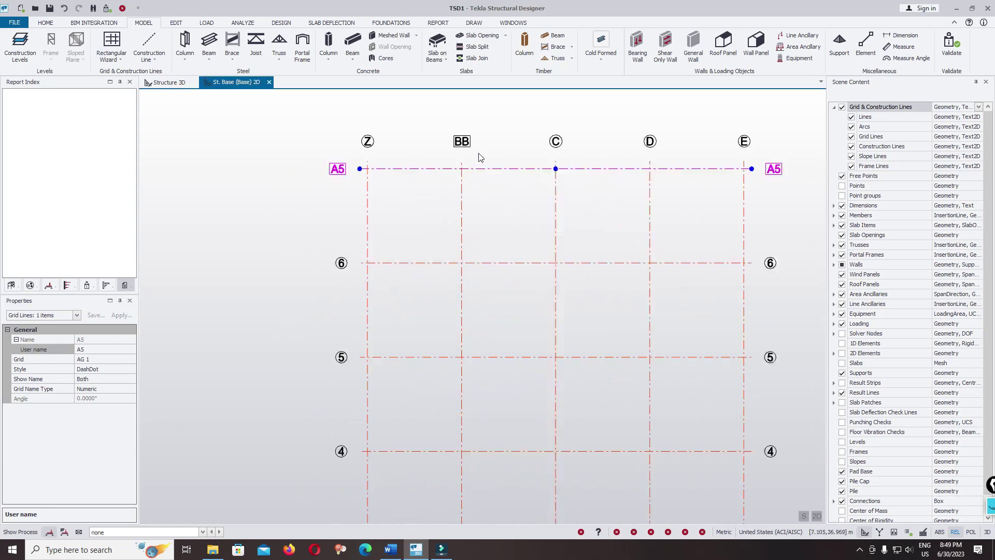
pyautogui.scroll(-2, 424, 251)
pyautogui.scroll(4, 434, 229)
pyautogui.click(467, 231)
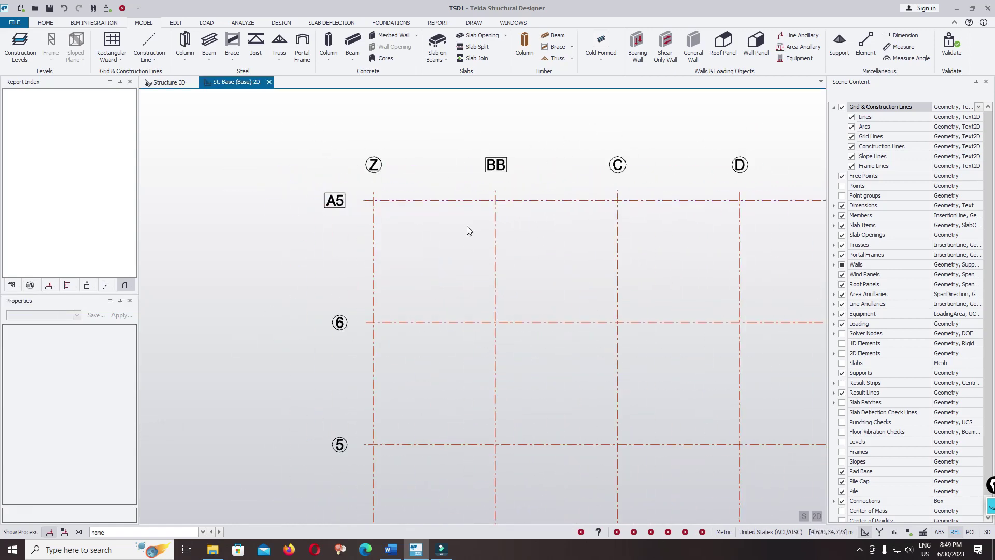
pyautogui.hotkey('ctrl', 'z')
pyautogui.hotkey('ctrl', 'z')
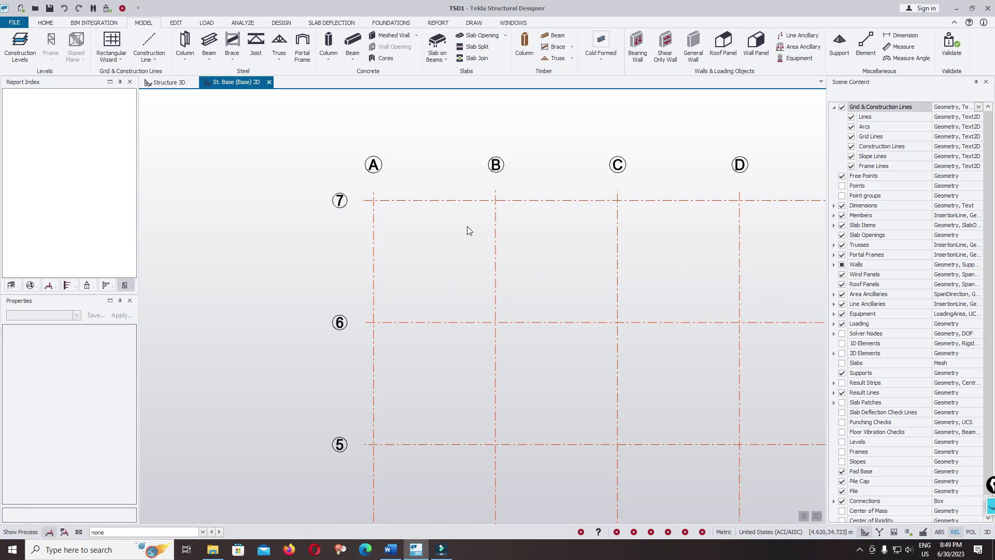
# Inspect the grid line labels and the overall grid layout in the base level plan
pyautogui.scroll(-5, 466, 223)
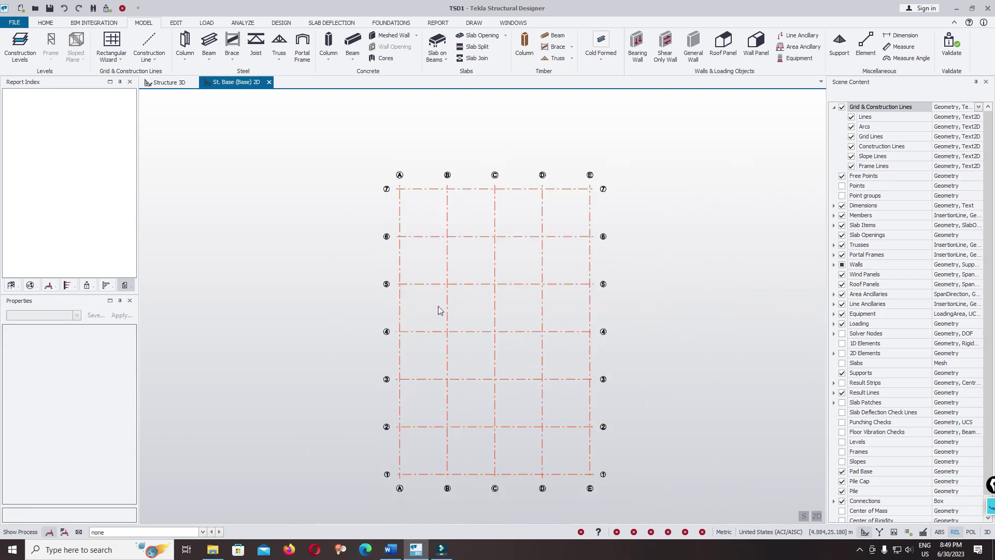
pyautogui.moveTo(417, 410)
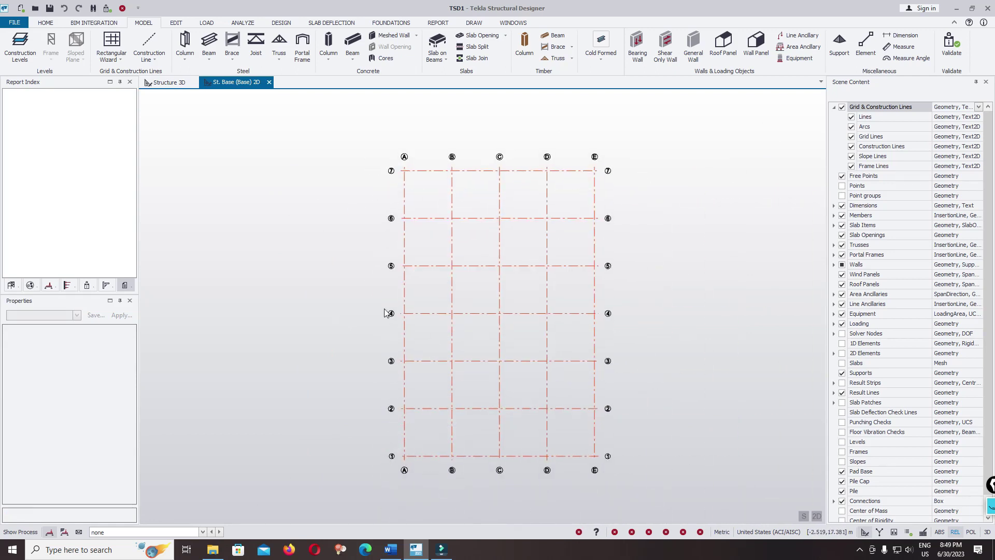
pyautogui.scroll(2, 398, 162)
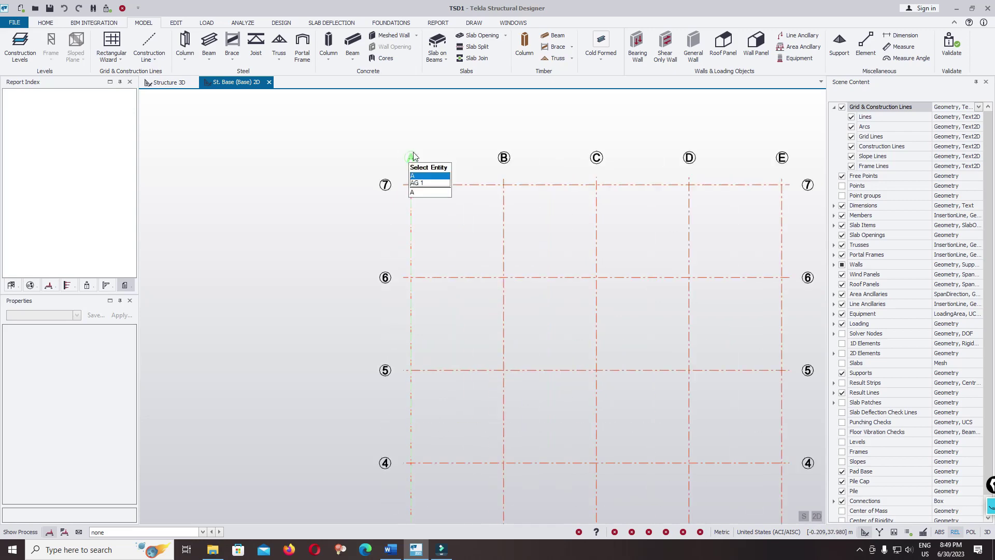
pyautogui.moveTo(668, 175); pyautogui.dragTo(496, 177, button='middle')
pyautogui.scroll(-5, 479, 128)
pyautogui.scroll(3, 491, 178)
pyautogui.scroll(-2, 496, 189)
pyautogui.scroll(2, 492, 213)
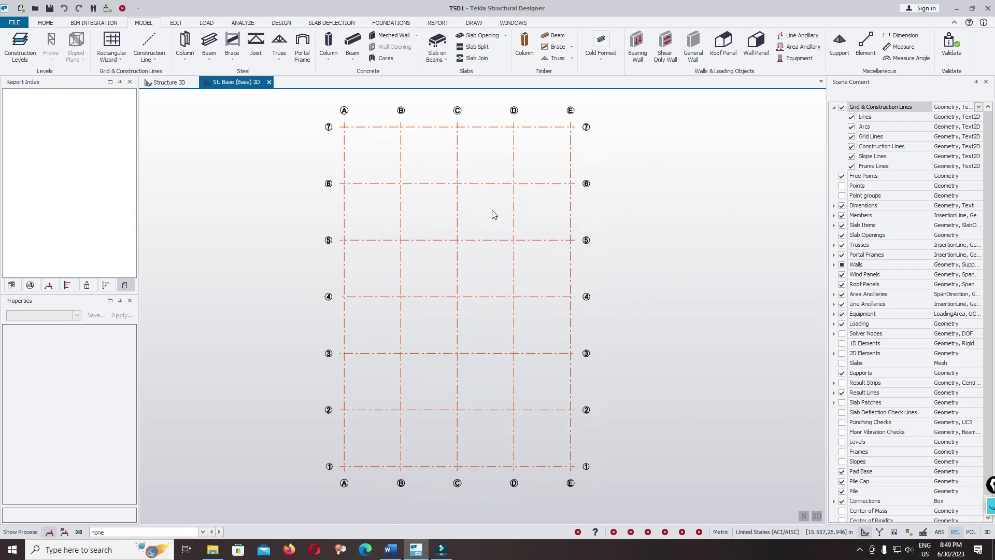